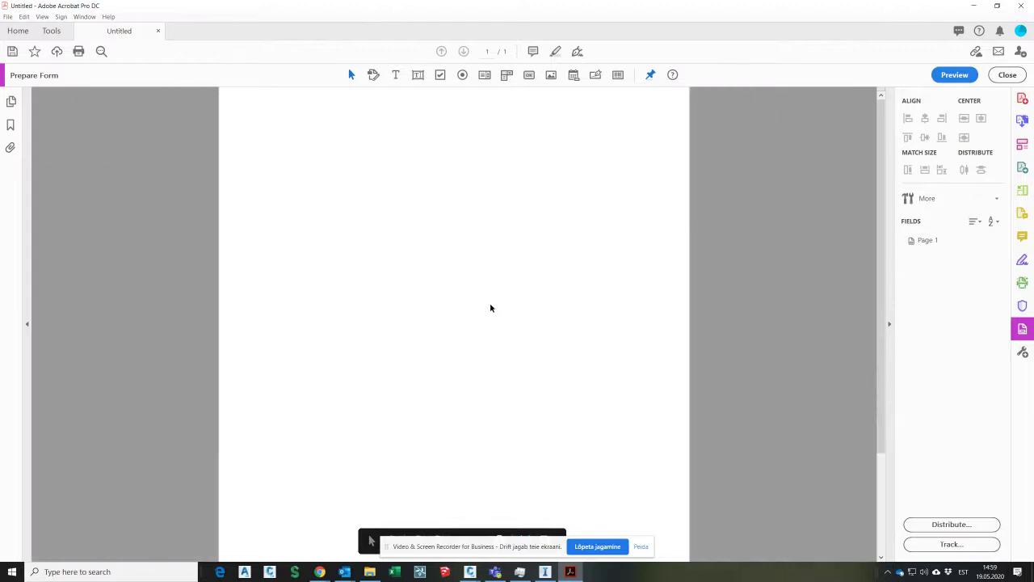
{"action": "scroll", "coordinate": [620, 198], "scroll_direction": "down", "scroll_amount": 1}
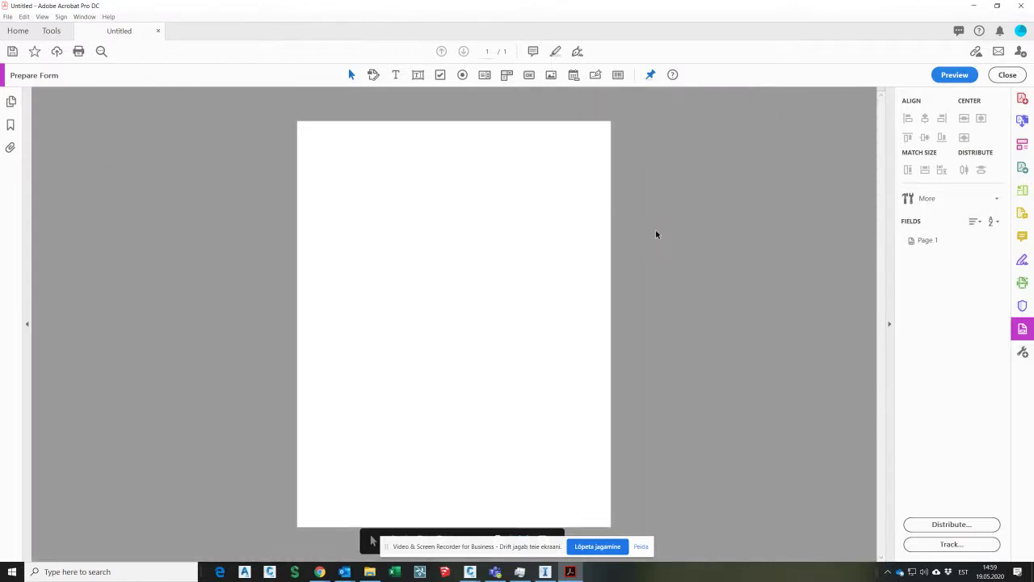
Step: Place a date field at the page's top right and set its format to m/d/yyyy
{"action": "left_click", "coordinate": [574, 75]}
{"action": "left_click", "coordinate": [528, 133]}
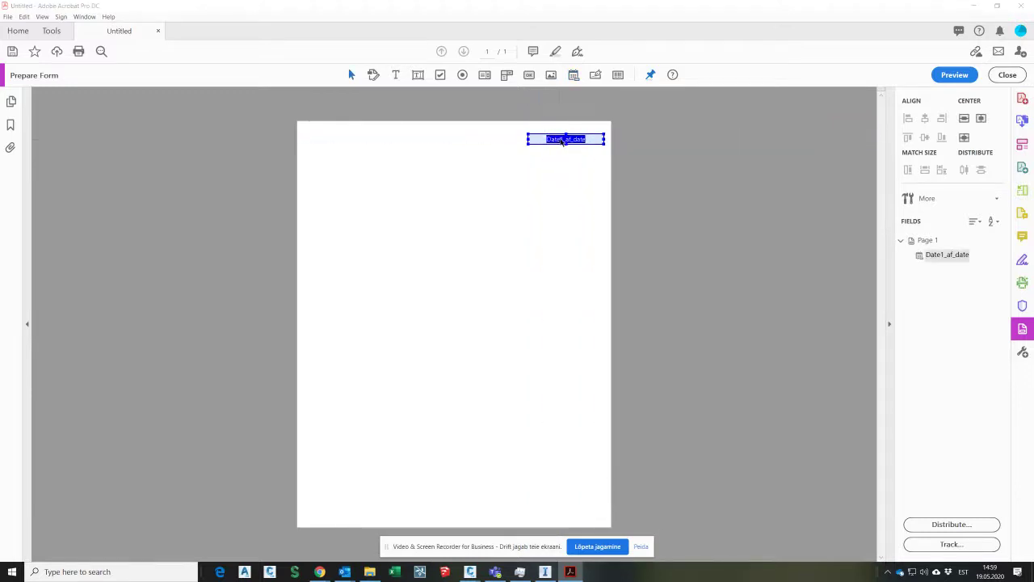
{"action": "double_click", "coordinate": [563, 141]}
{"action": "left_click", "coordinate": [507, 175]}
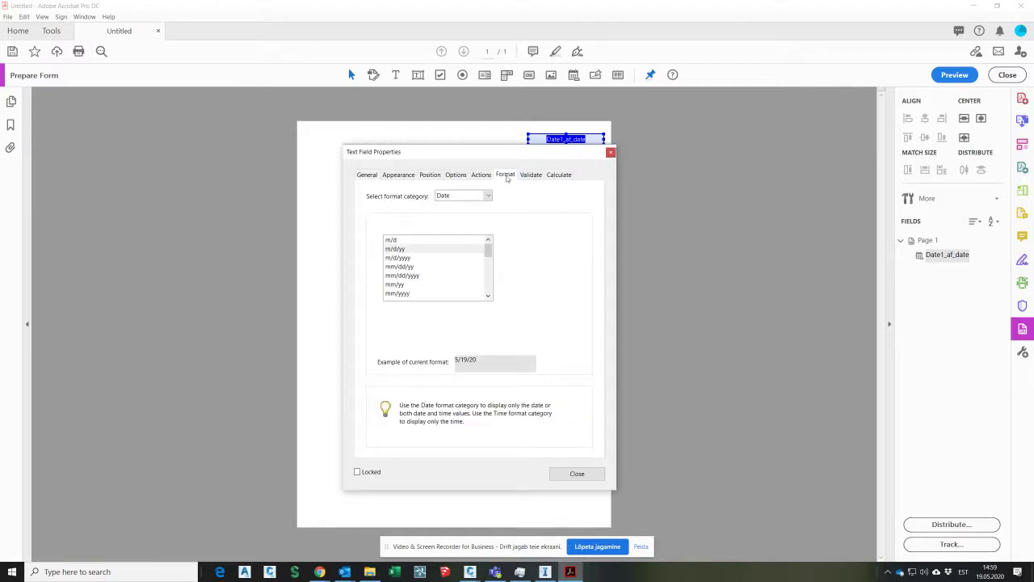
{"action": "left_click", "coordinate": [420, 258]}
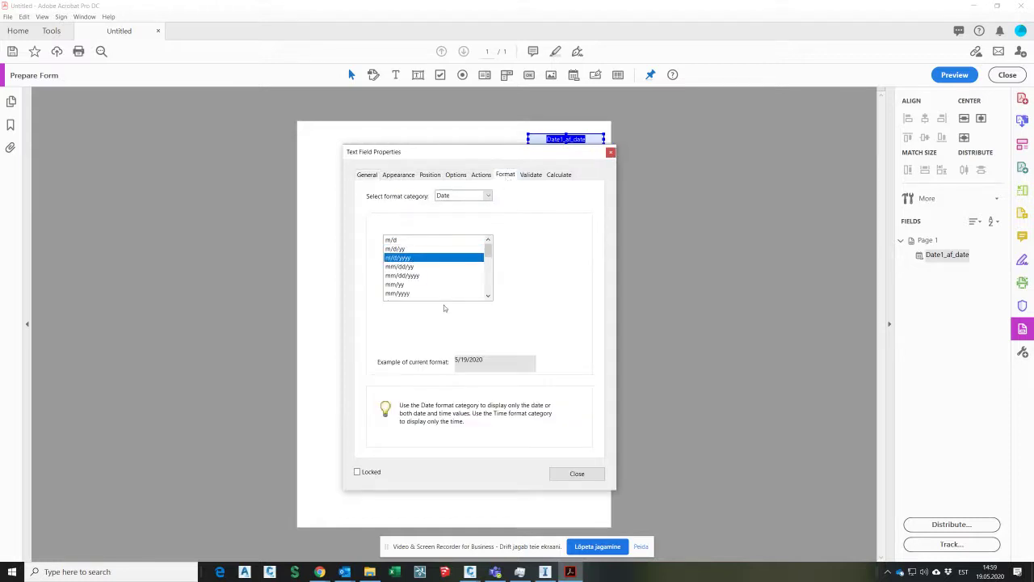
{"action": "left_click", "coordinate": [576, 475]}
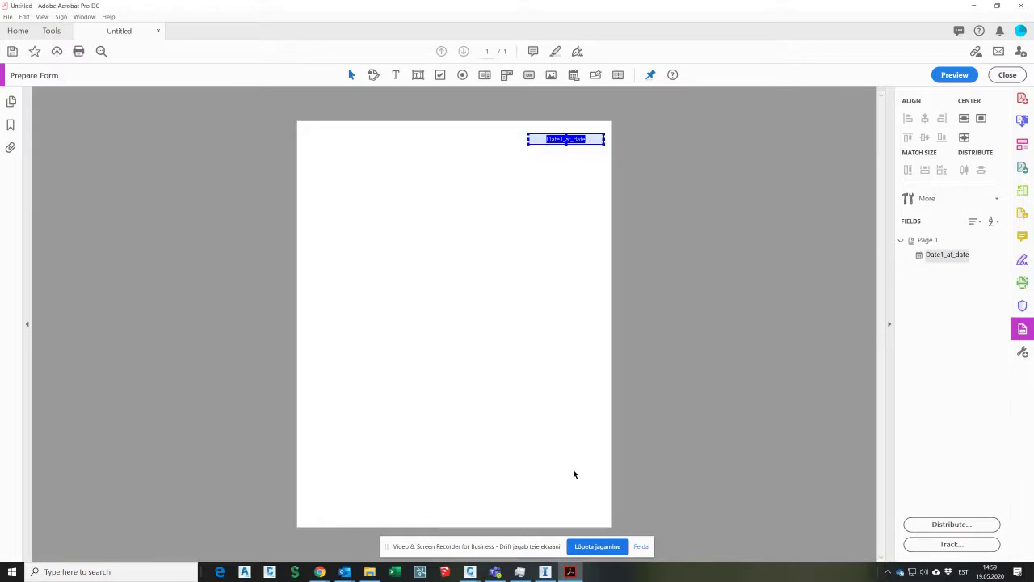
Step: Add the text label 'Kuupäev' just left of the date field
{"action": "left_click", "coordinate": [396, 76]}
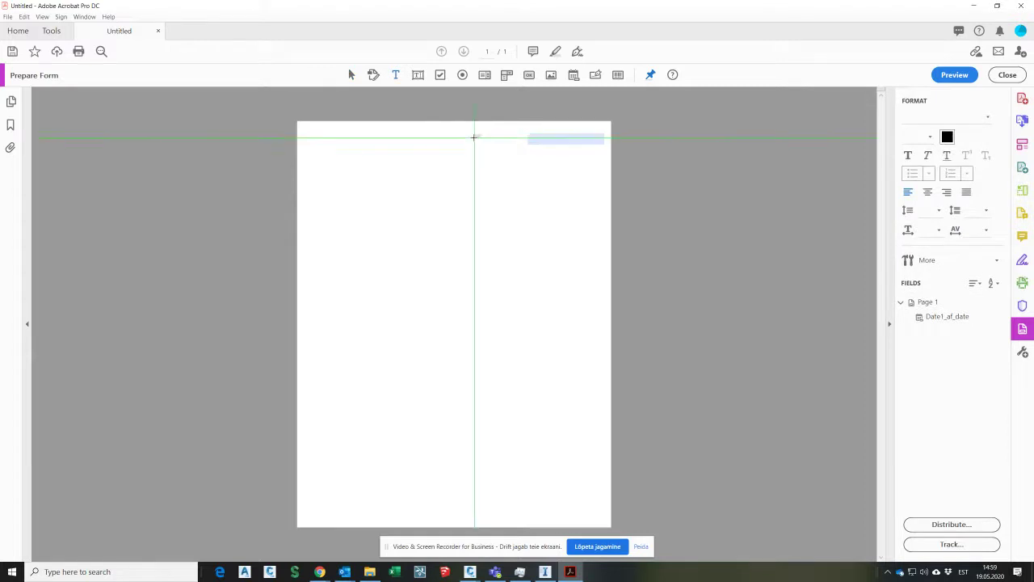
{"action": "left_click_drag", "start_coordinate": [480, 134], "coordinate": [525, 144]}
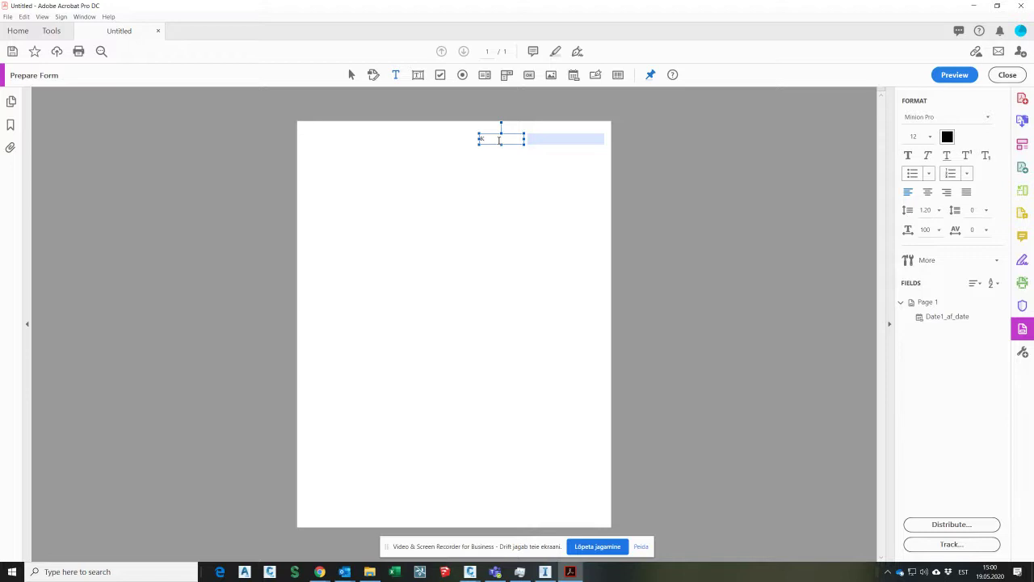
{"action": "key", "text": "Delete"}
Step: Add the text 'Vormi koostaja' at the page's top left
{"action": "left_click", "coordinate": [355, 75]}
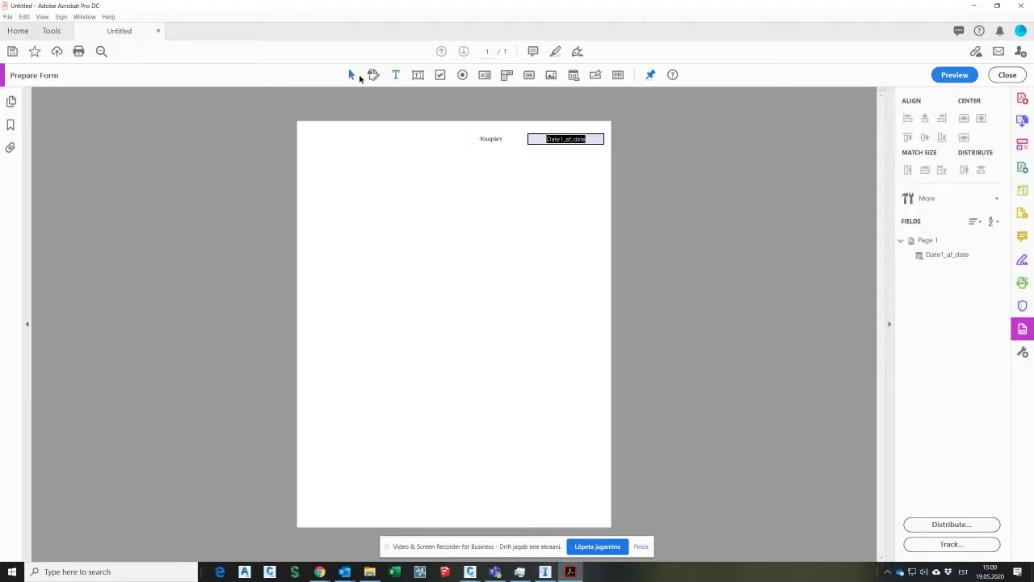
{"action": "left_click", "coordinate": [396, 75]}
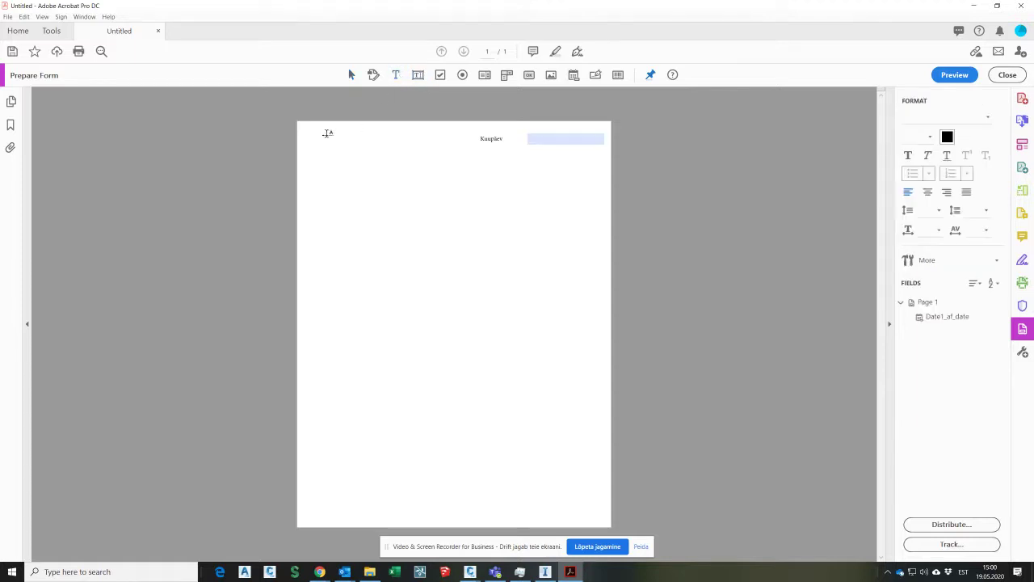
{"action": "type", "text": "Vormi koosta"}
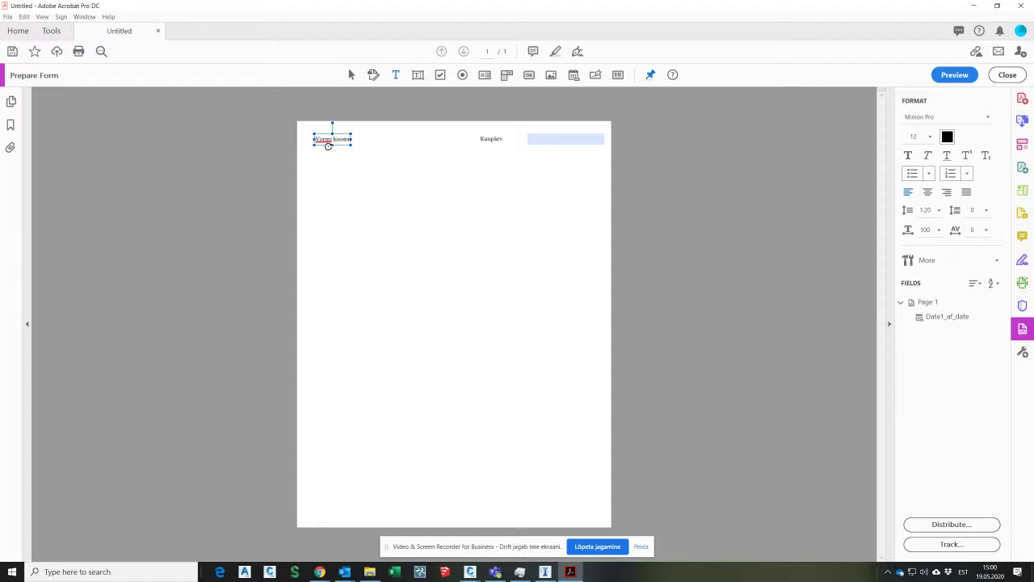
{"action": "type", "text": "ja"}
Step: Place a text field beside the Vormi koostaja label and name it Nimi
{"action": "left_click", "coordinate": [228, 152]}
{"action": "left_click", "coordinate": [418, 75]}
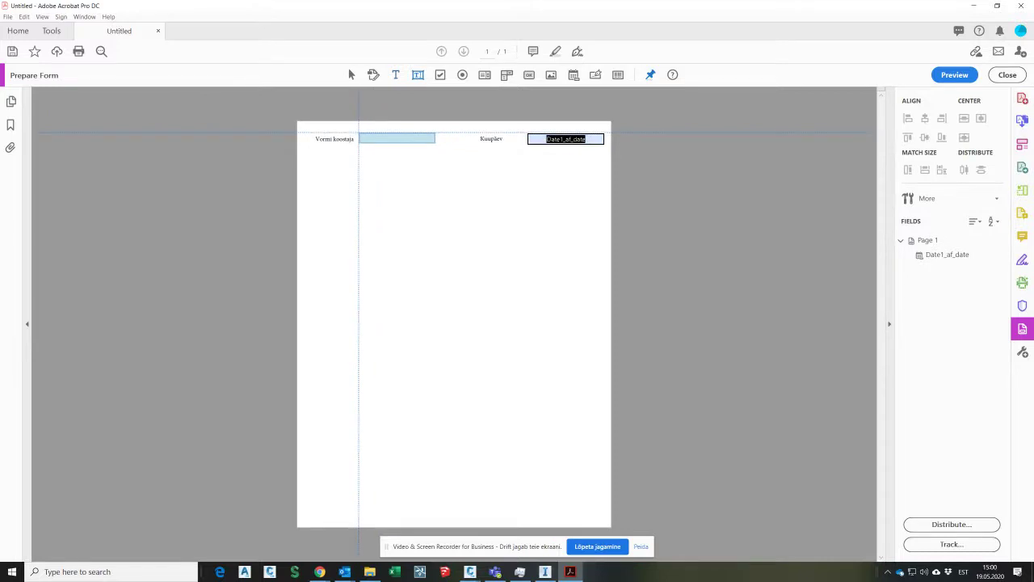
{"action": "left_click", "coordinate": [358, 134]}
{"action": "double_click", "coordinate": [397, 138]}
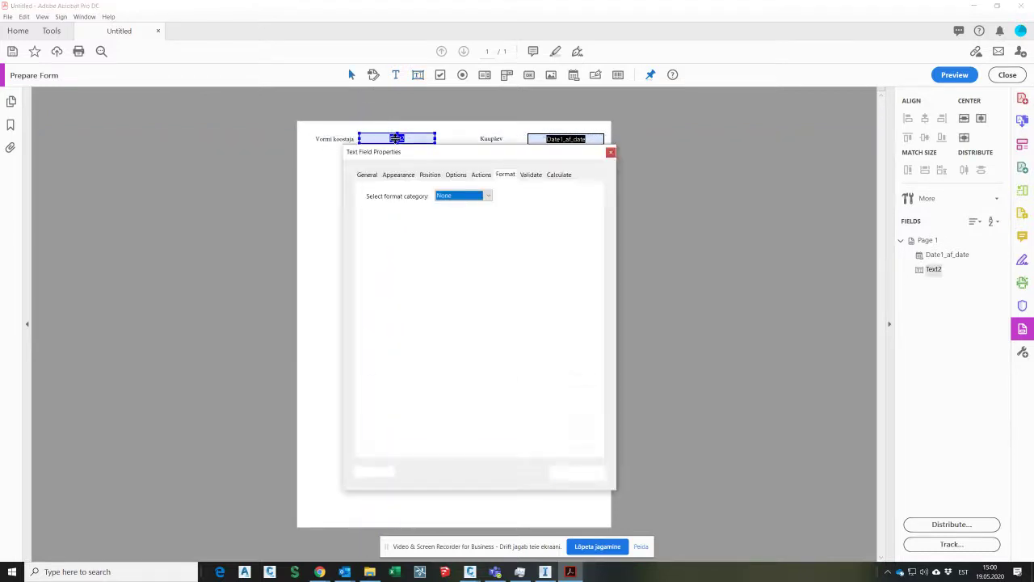
{"action": "left_click", "coordinate": [368, 175]}
{"action": "type", "text": "Nimi"}
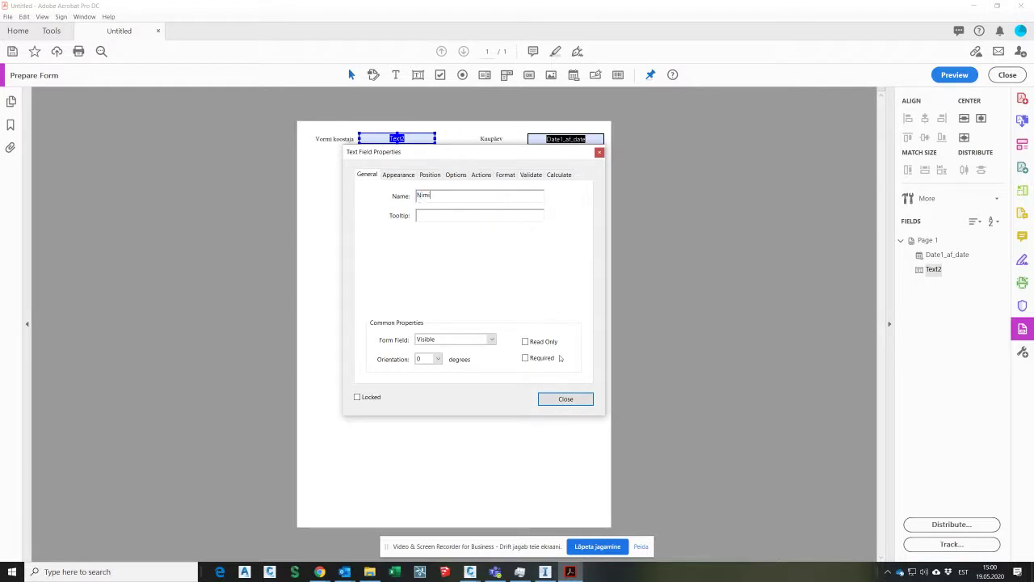
{"action": "left_click", "coordinate": [564, 400]}
{"action": "left_click", "coordinate": [239, 158]}
Step: Preview the form, trying the Nimi field and Kuupäev date picker, then resume editing
{"action": "key", "text": "Escape"}
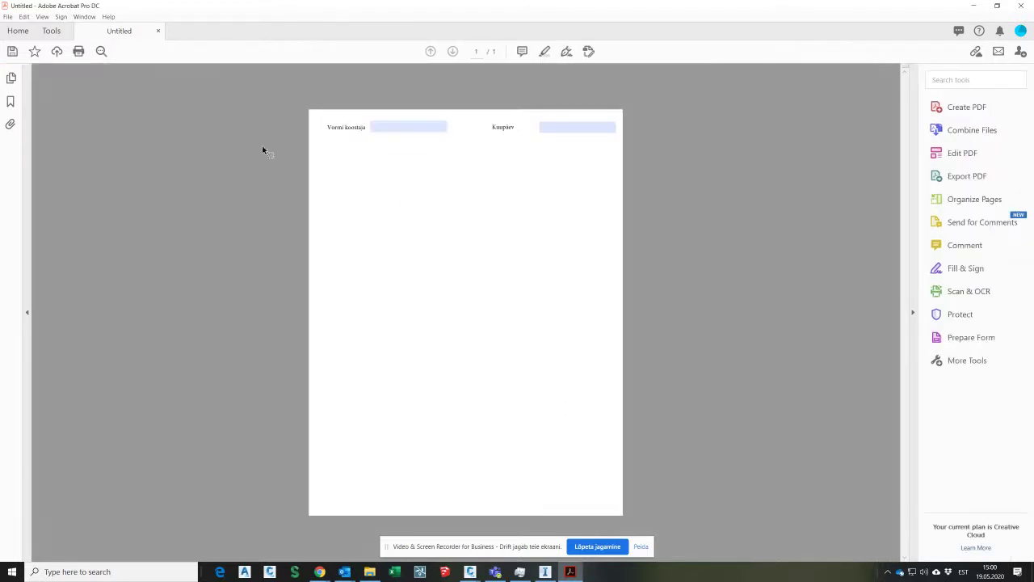
{"action": "left_click", "coordinate": [437, 127]}
{"action": "left_click", "coordinate": [580, 127]}
{"action": "left_click", "coordinate": [620, 128]}
{"action": "left_click", "coordinate": [620, 127]}
{"action": "left_click", "coordinate": [954, 337]}
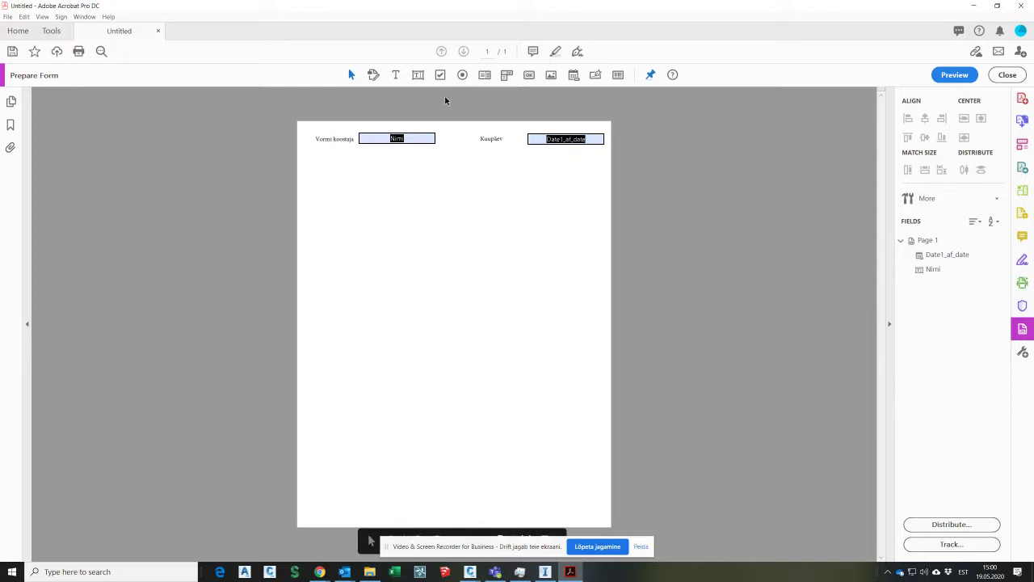
Step: Place a dropdown below the Nimi field and widen it to match Nimi
{"action": "left_click", "coordinate": [507, 75]}
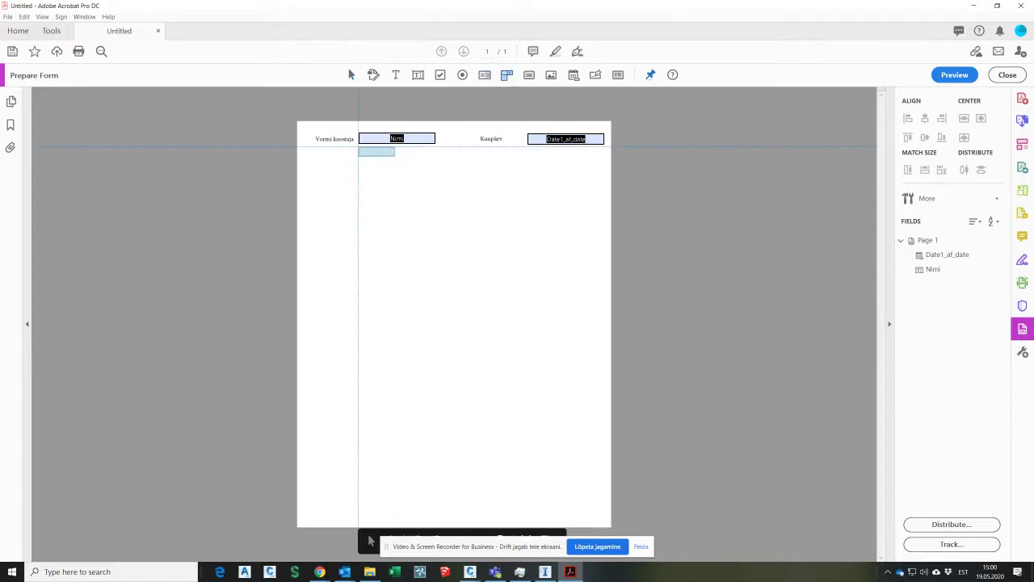
{"action": "left_click", "coordinate": [360, 150]}
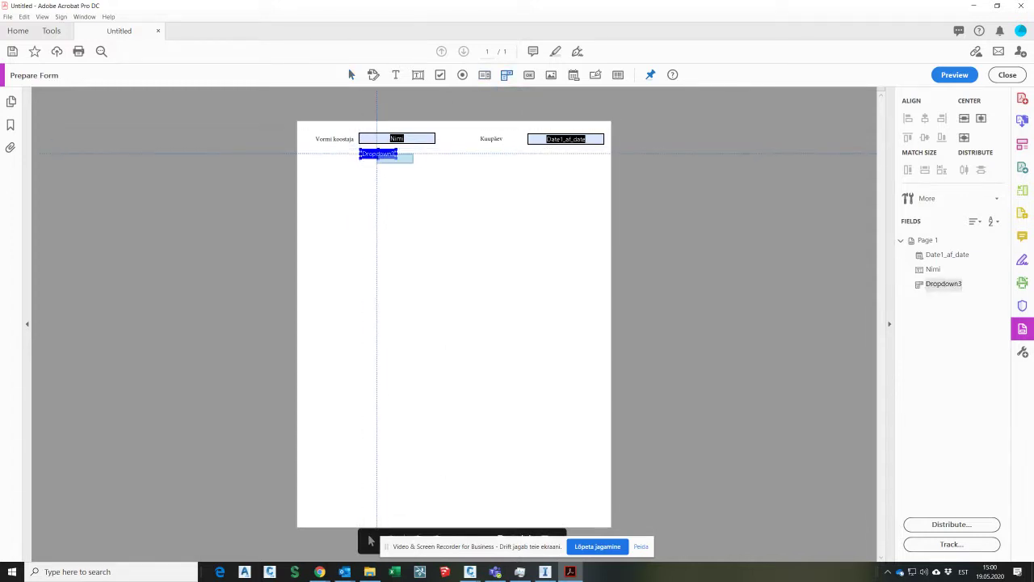
{"action": "left_click_drag", "start_coordinate": [397, 159], "coordinate": [434, 159]}
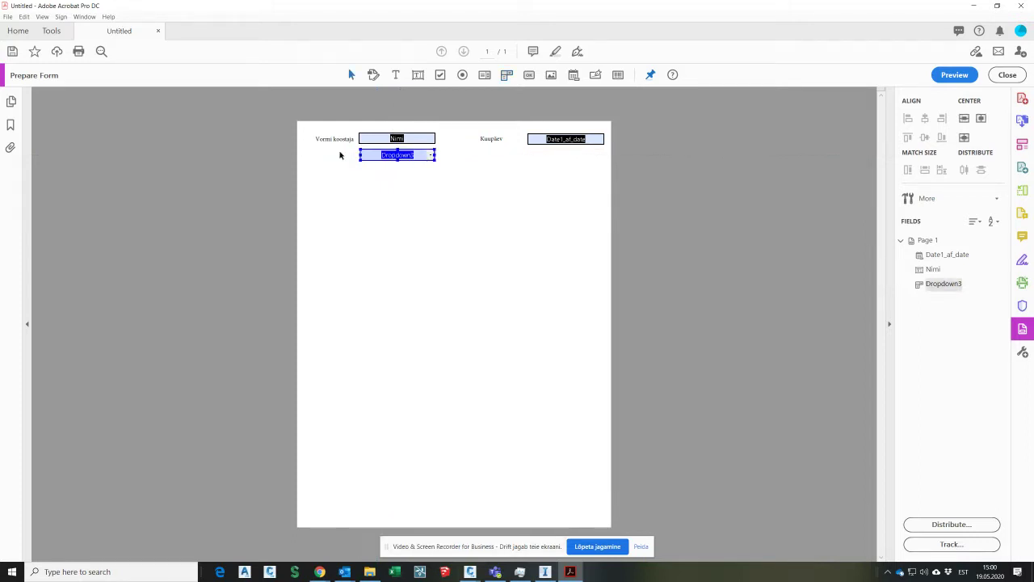
Step: Add the label 'Vastutav isik' to the left of the dropdown
{"action": "left_click", "coordinate": [395, 74]}
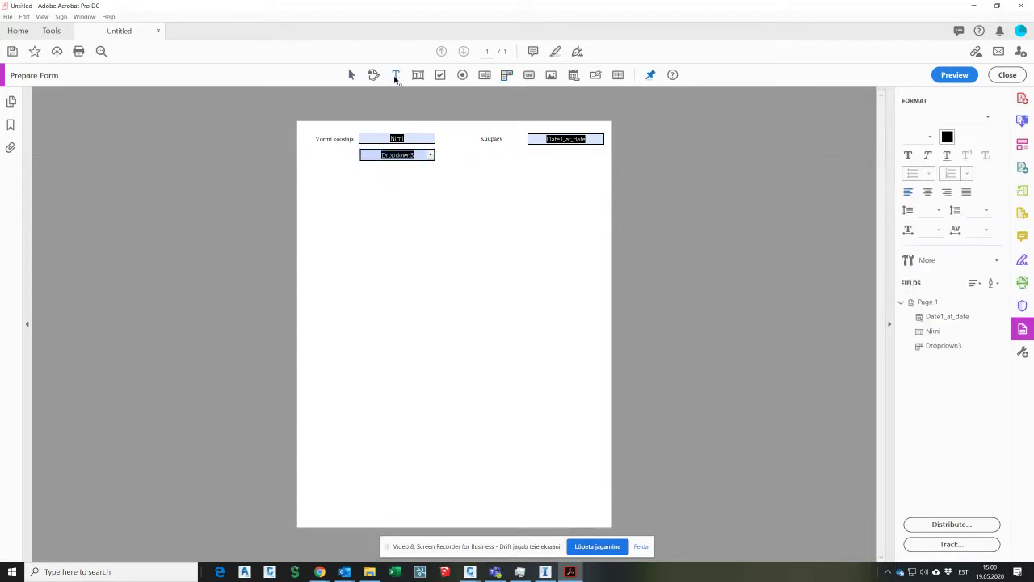
{"action": "left_click", "coordinate": [317, 155]}
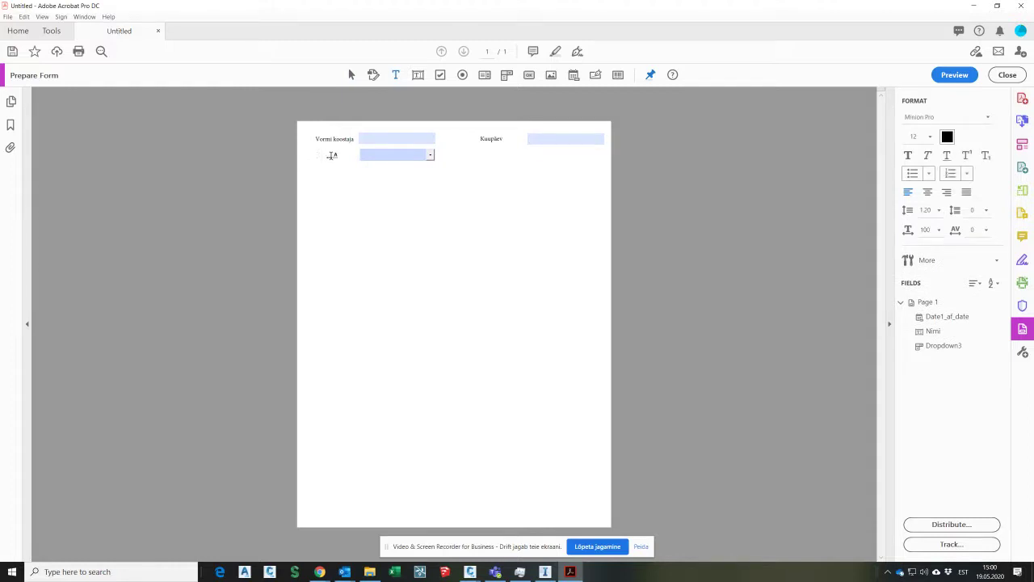
{"action": "left_click", "coordinate": [331, 155]}
{"action": "type", "text": "Vastutav isik"}
{"action": "left_click", "coordinate": [272, 161]}
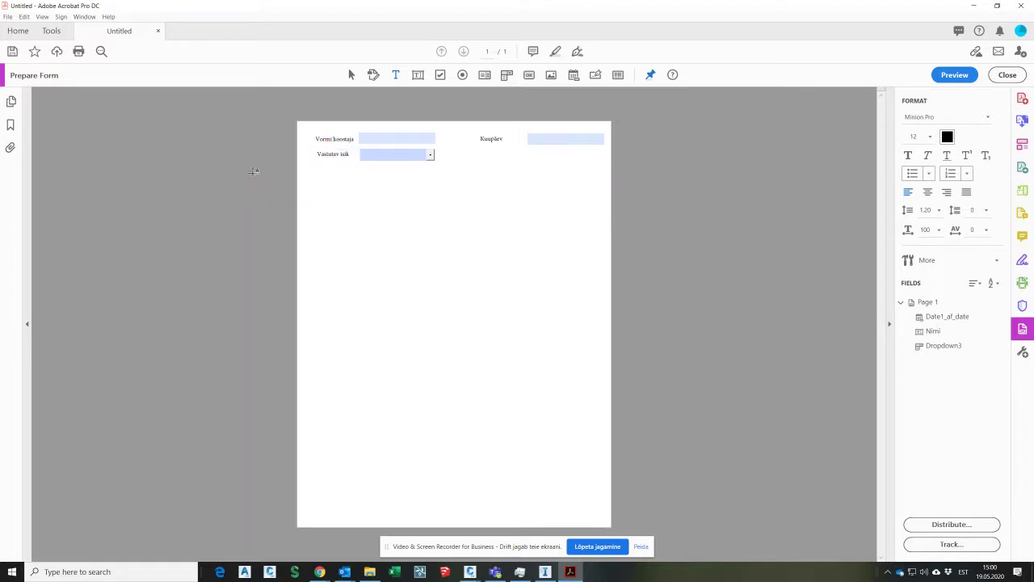
{"action": "left_click", "coordinate": [432, 154]}
Step: Add four people's names as items in the dropdown's Options list
{"action": "double_click", "coordinate": [418, 159]}
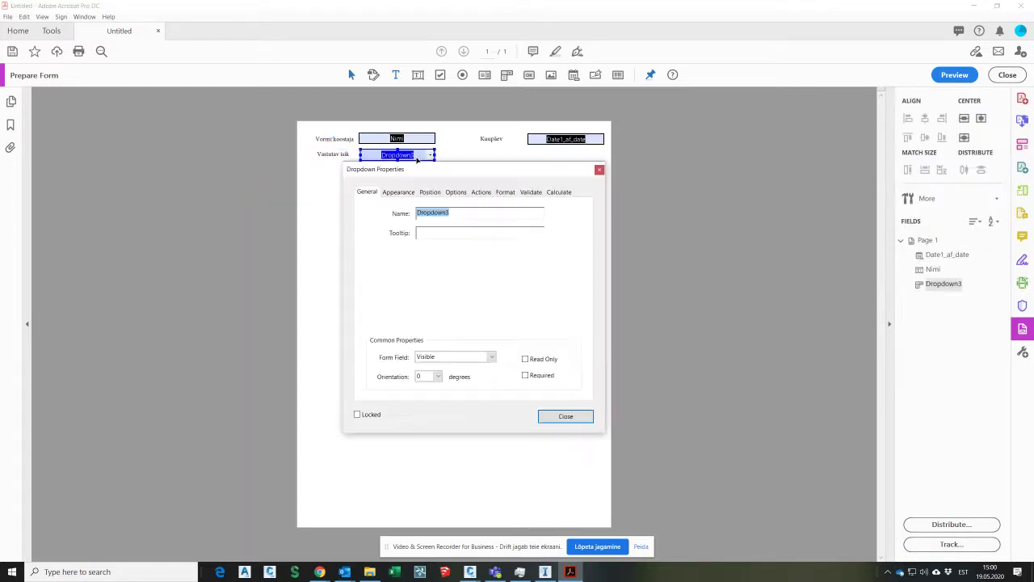
{"action": "left_click", "coordinate": [456, 192]}
{"action": "left_click", "coordinate": [447, 212]}
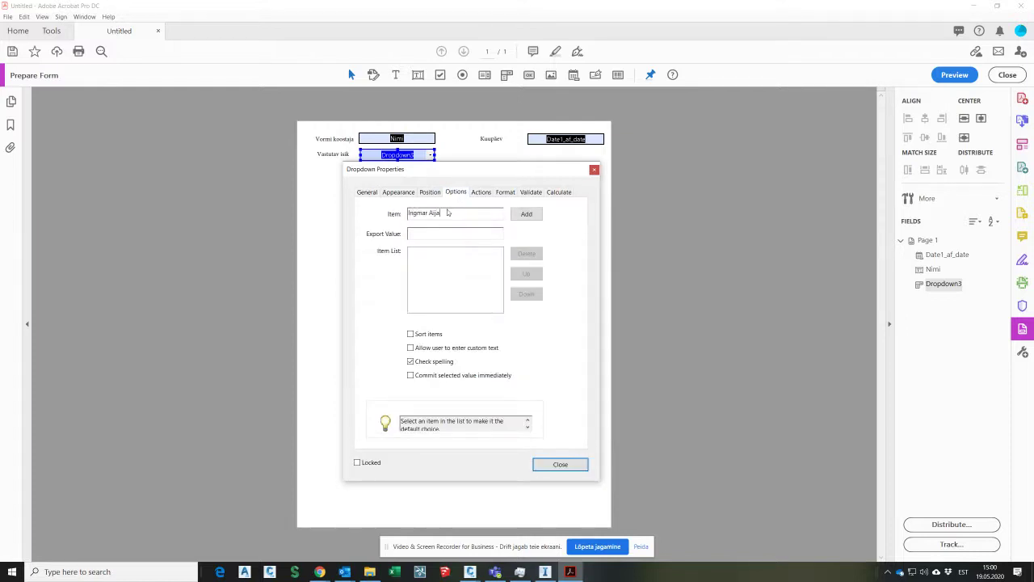
{"action": "left_click", "coordinate": [524, 213]}
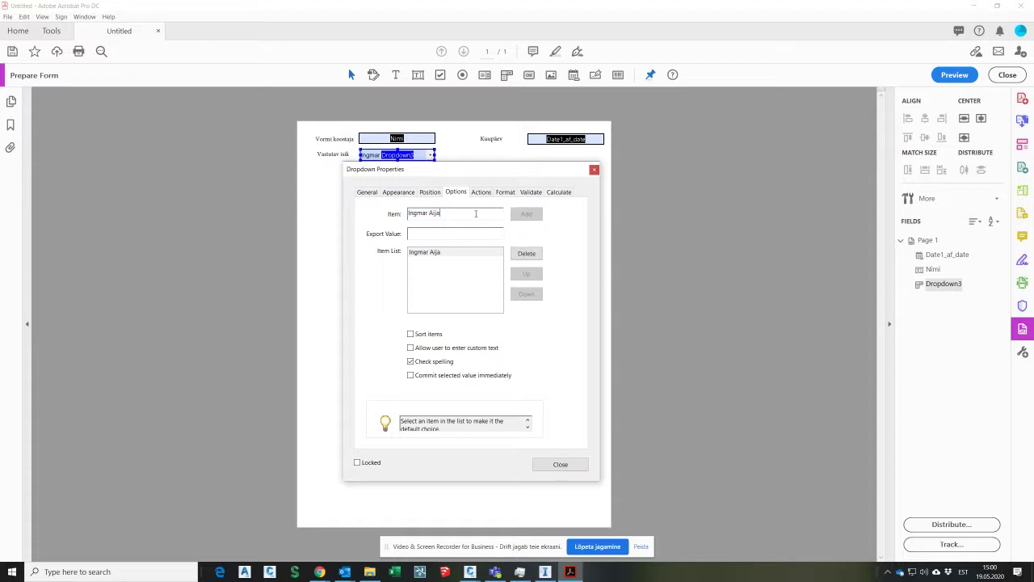
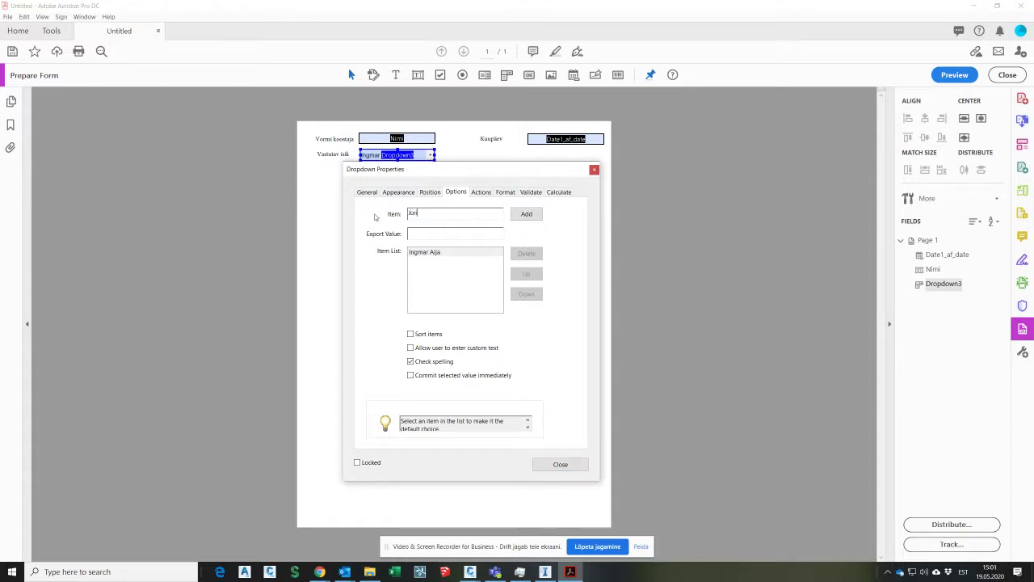
{"action": "left_click", "coordinate": [527, 214]}
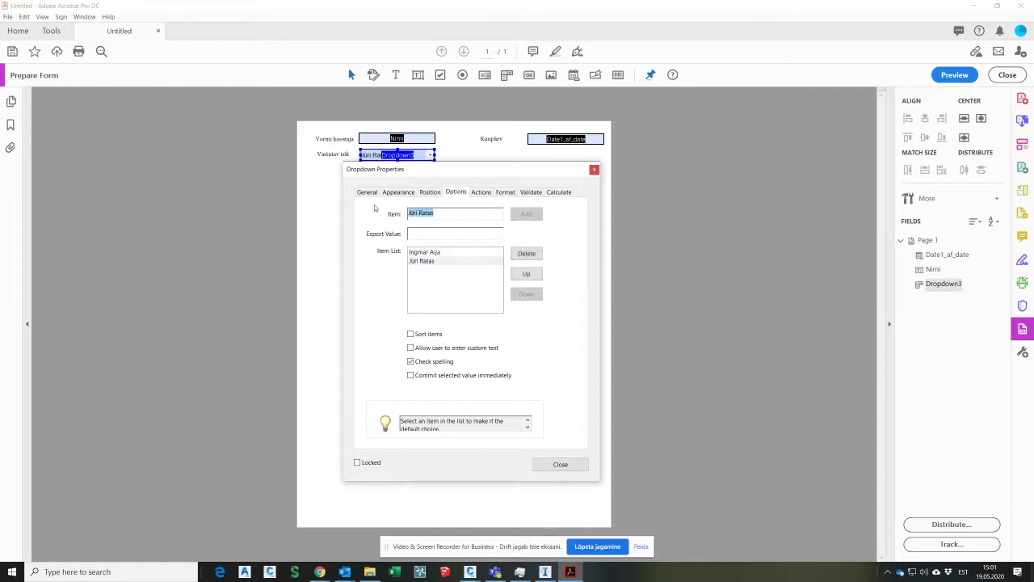
{"action": "type", "text": "Mail"}
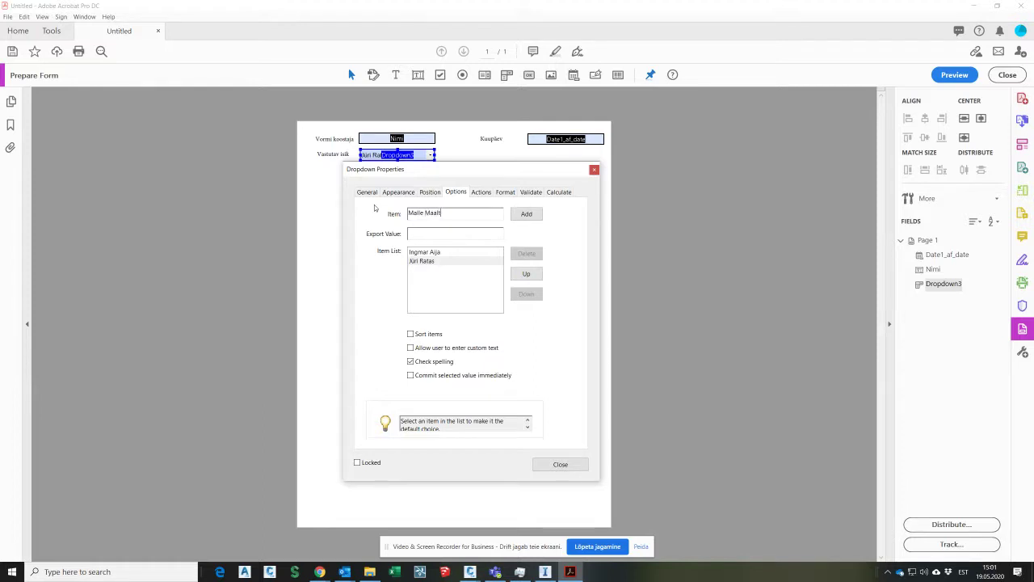
{"action": "left_click", "coordinate": [526, 213]}
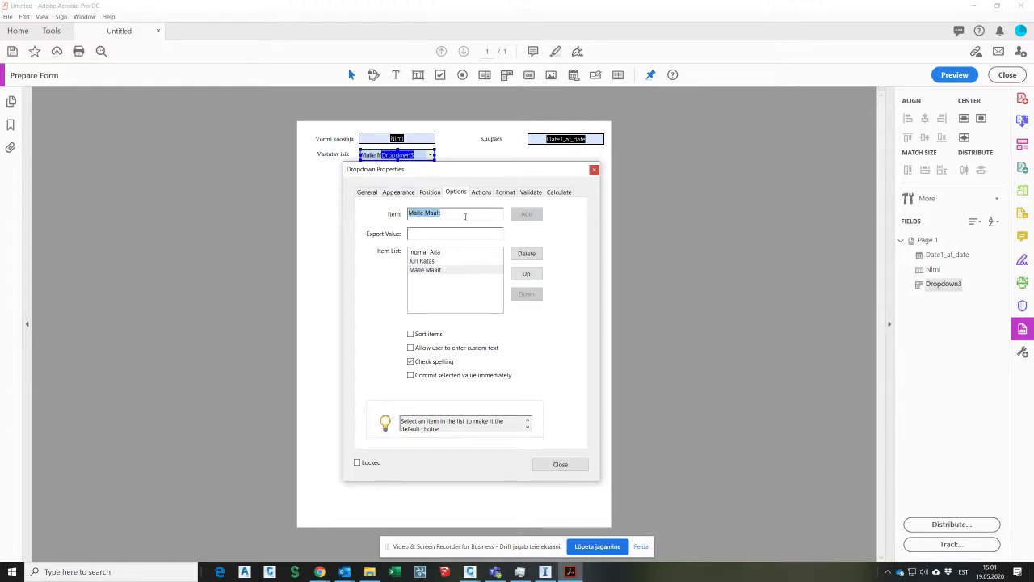
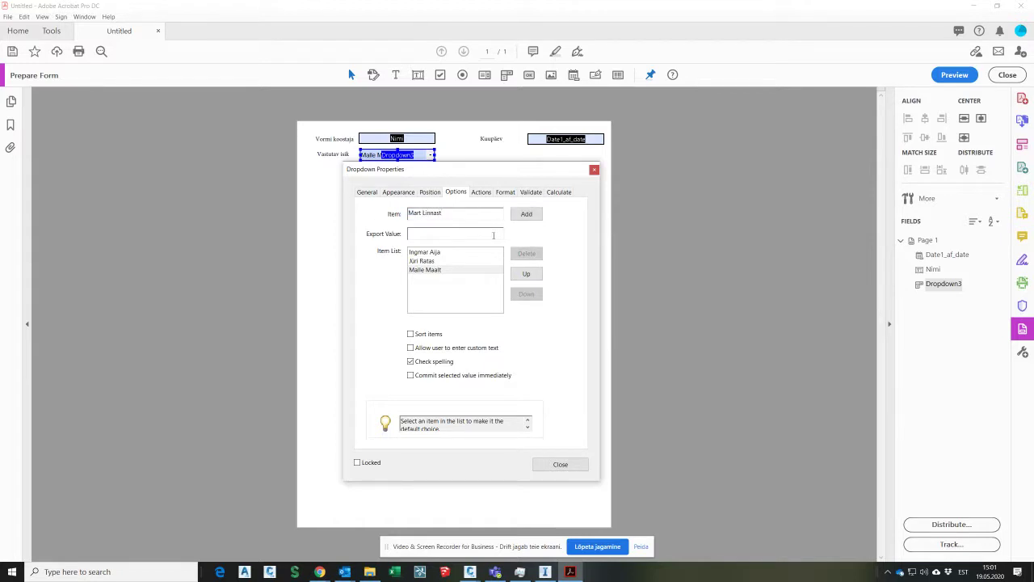
{"action": "left_click", "coordinate": [527, 213]}
Step: Close the dropdown properties and get back to the form being prepared
{"action": "left_click", "coordinate": [560, 465]}
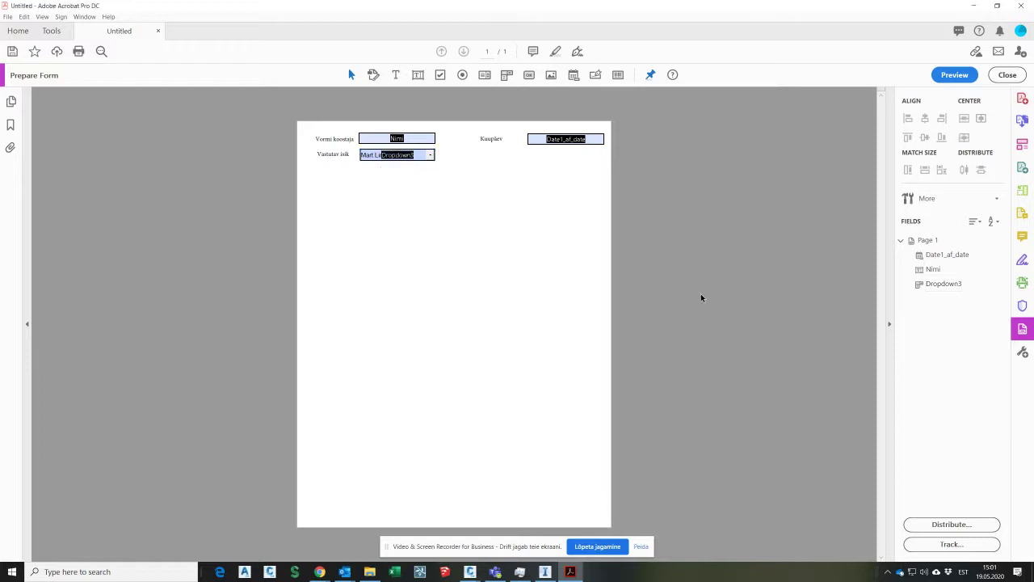
{"action": "left_click", "coordinate": [1022, 98]}
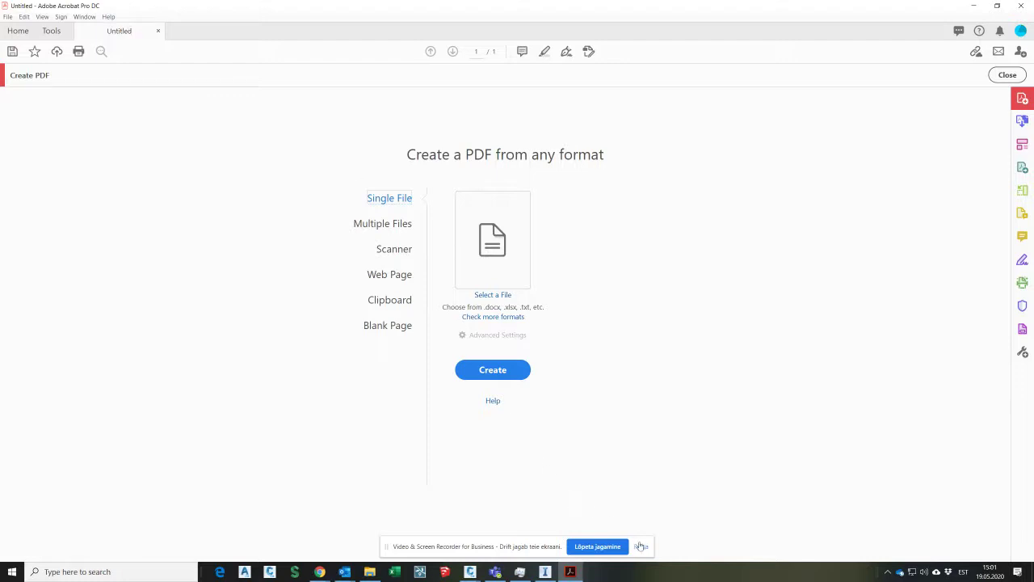
{"action": "left_click", "coordinate": [509, 374]}
{"action": "left_click", "coordinate": [1024, 328]}
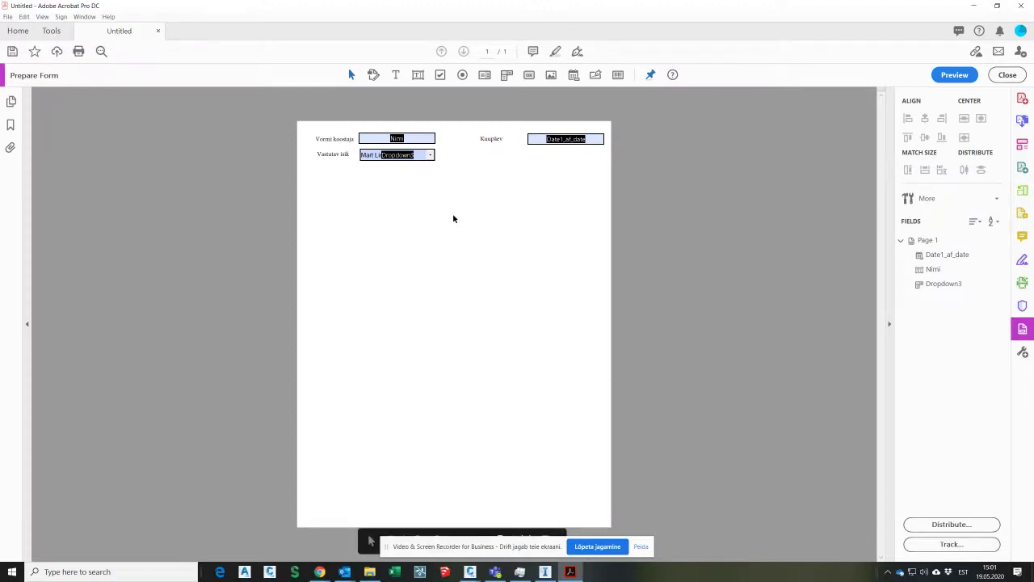
Step: Preview the form, testing the name dropdown and Kuupäev date picker, then resume editing
{"action": "left_click", "coordinate": [443, 144]}
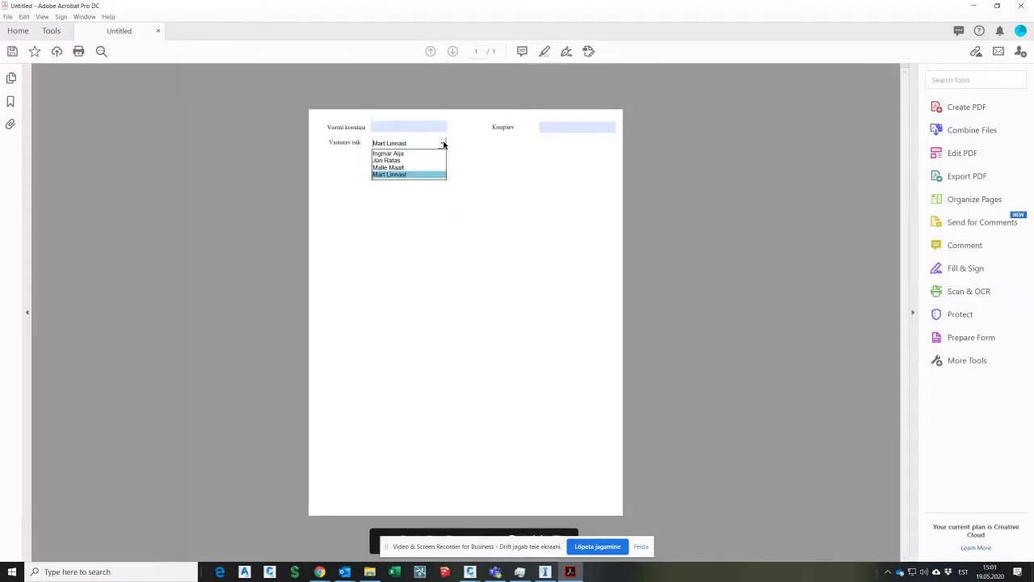
{"action": "left_click", "coordinate": [547, 127]}
{"action": "left_click", "coordinate": [620, 130]}
{"action": "left_click", "coordinate": [536, 170]}
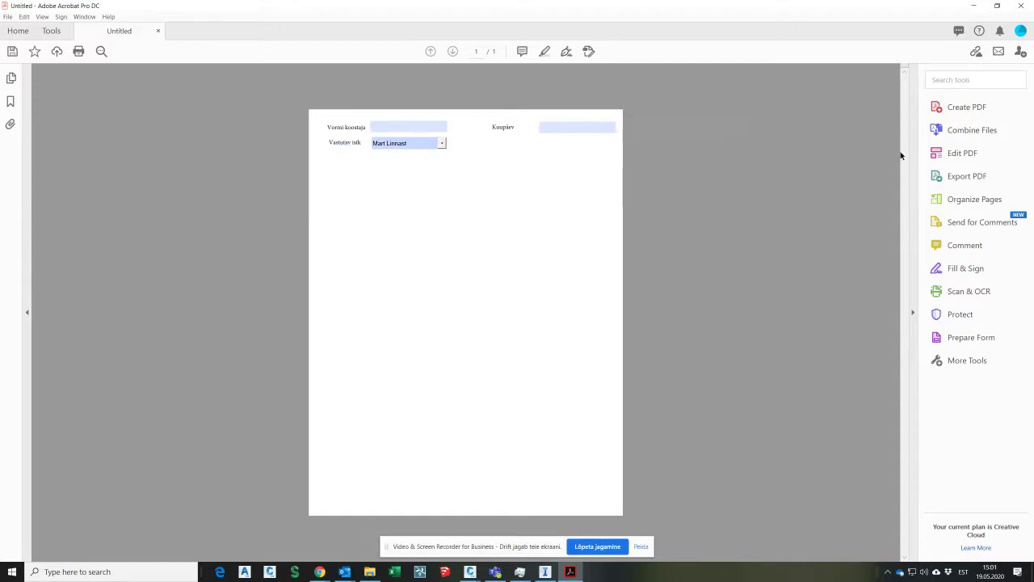
{"action": "left_click", "coordinate": [961, 337]}
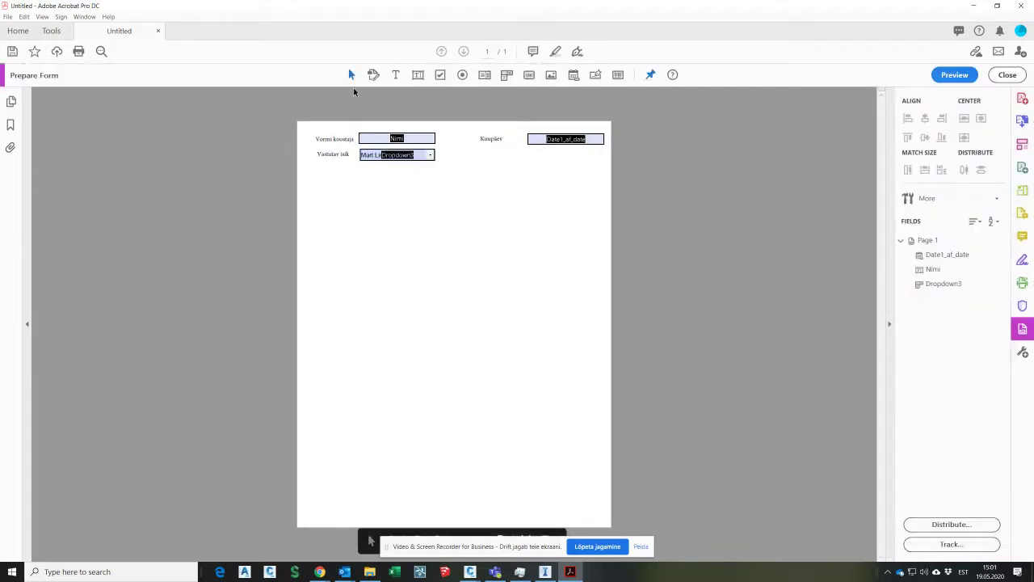
Step: Draw a large notes text field, Text4, spanning the page below the Vastutav isik row
{"action": "left_click", "coordinate": [416, 75]}
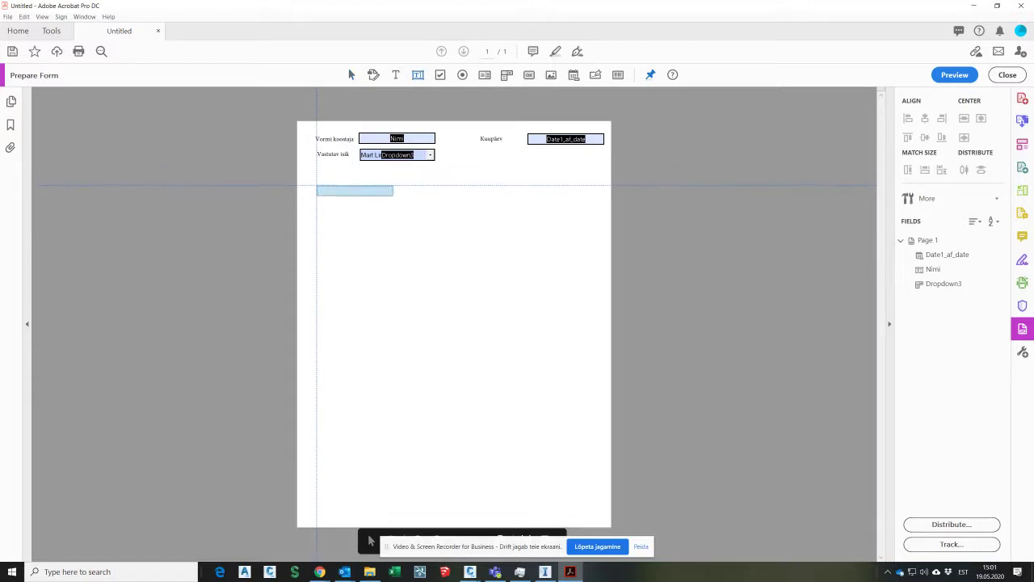
{"action": "left_click_drag", "start_coordinate": [316, 185], "coordinate": [602, 291]}
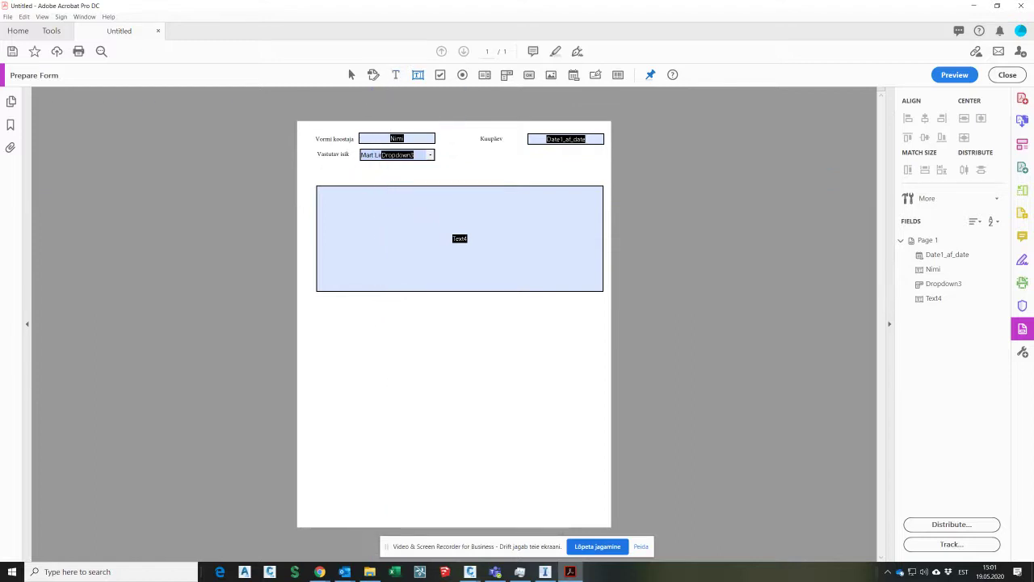
{"action": "key", "text": "alt+Tab"}
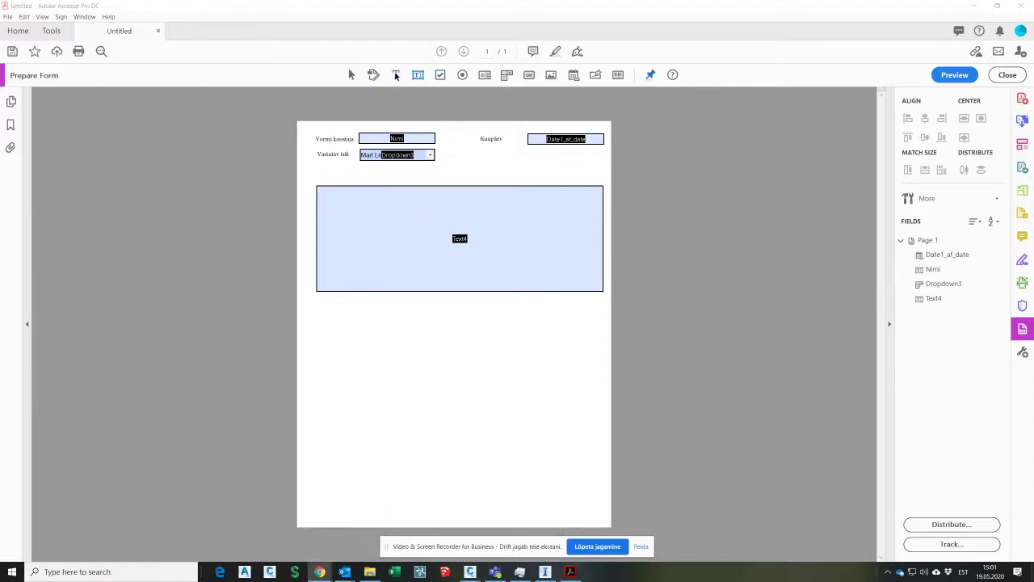
{"action": "left_click", "coordinate": [396, 75]}
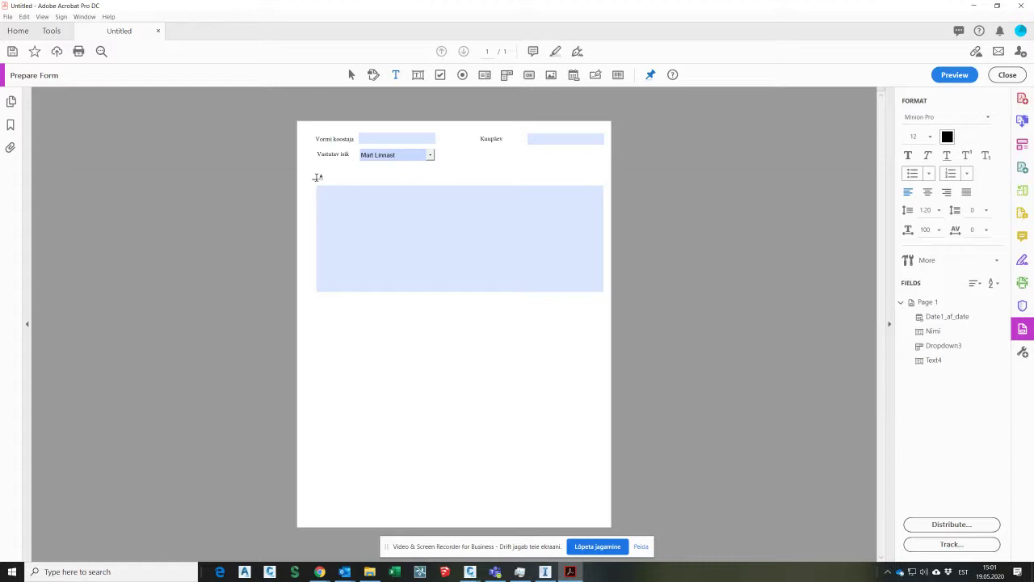
Step: Add the labels 'Märkused:', 'Lisa pilt objektil' and 'Allkirjad' down the page
{"action": "left_click", "coordinate": [312, 173]}
{"action": "type", "text": "Märkused:"}
{"action": "left_click", "coordinate": [227, 201]}
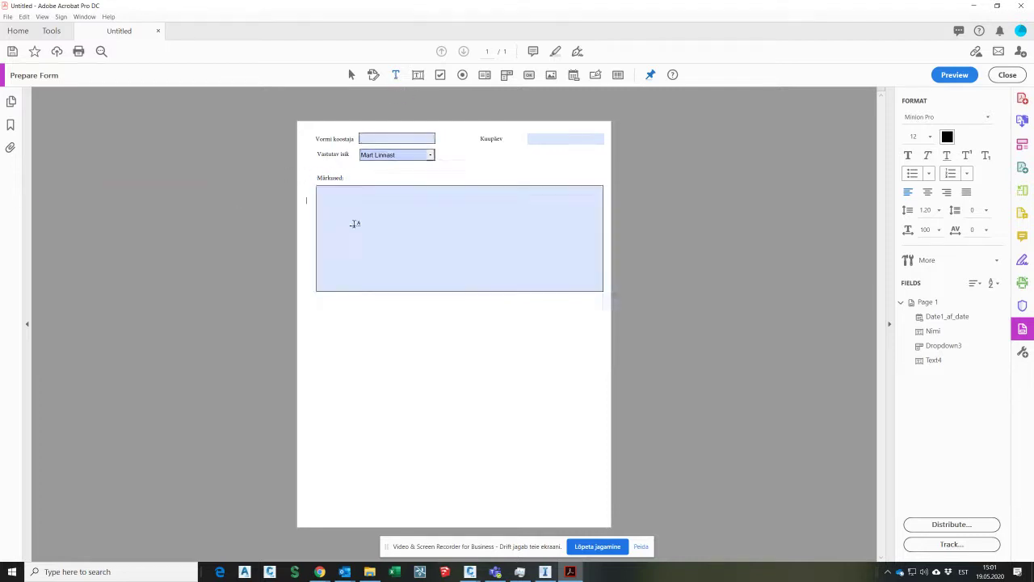
{"action": "left_click", "coordinate": [319, 309]}
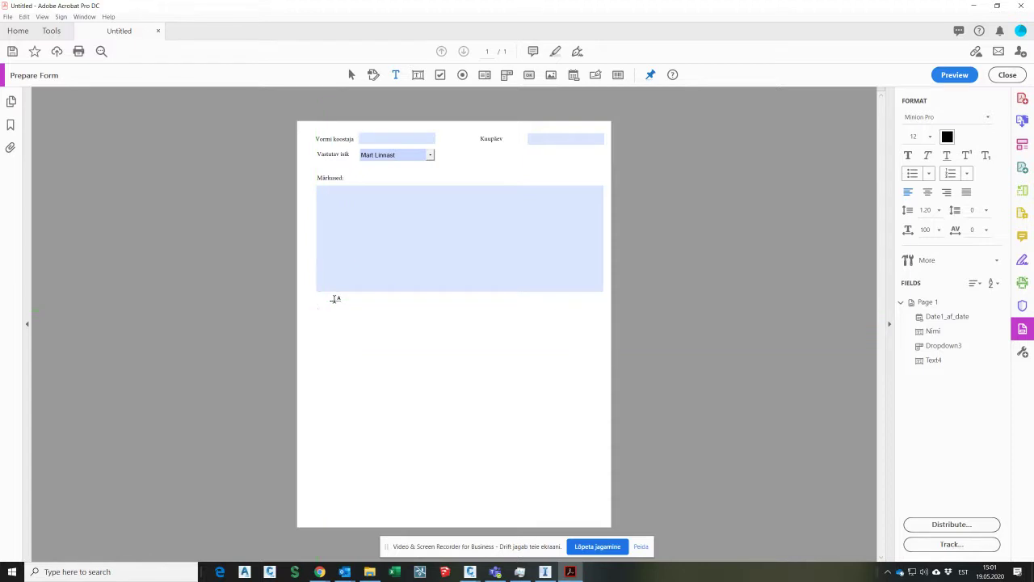
{"action": "type", "text": "Lisa pilt objektil"}
{"action": "left_click", "coordinate": [259, 287]}
{"action": "left_click", "coordinate": [396, 78]}
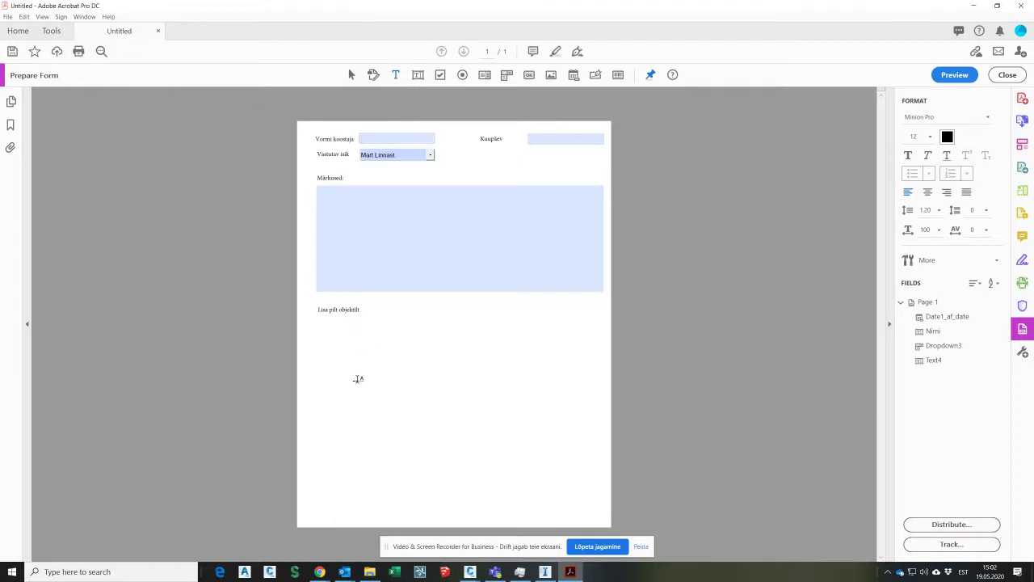
{"action": "left_click", "coordinate": [329, 441]}
{"action": "type", "text": "Allkirjad"}
{"action": "left_click", "coordinate": [250, 429]}
{"action": "left_click", "coordinate": [595, 75]}
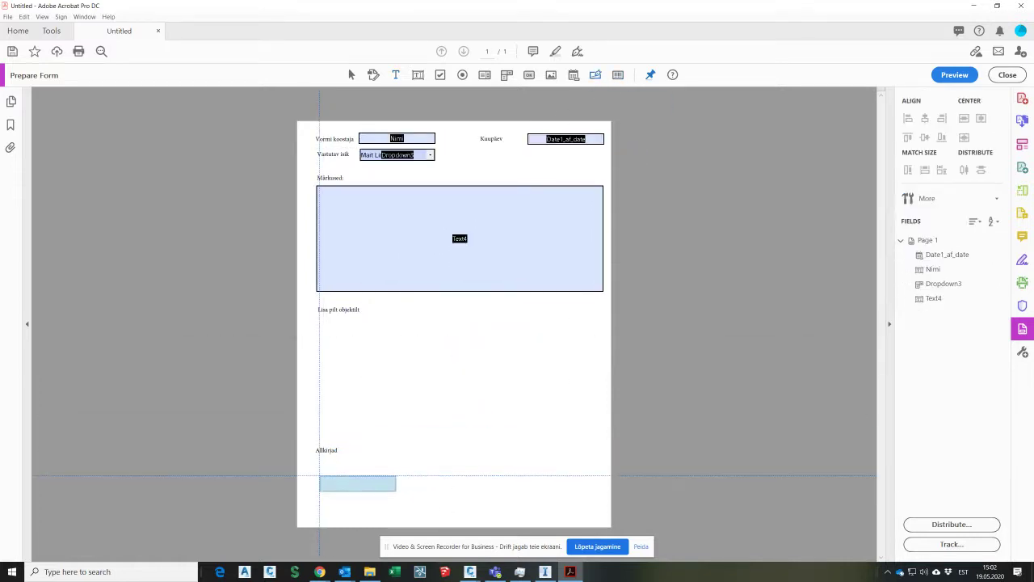
Step: Place two signature fields under Allkirjad and label the right one 'Vastutav isik'
{"action": "left_click", "coordinate": [319, 475]}
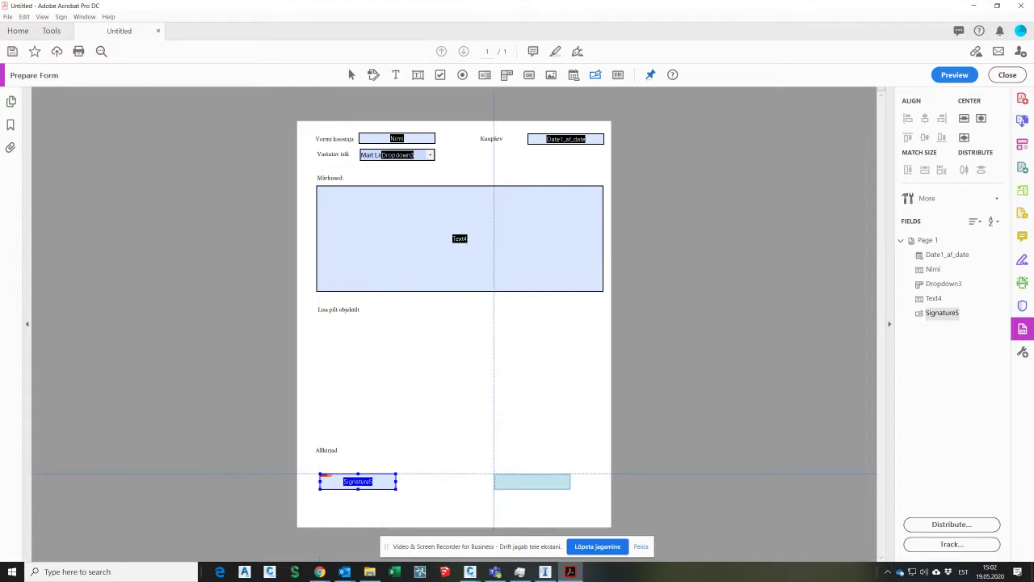
{"action": "left_click", "coordinate": [494, 475]}
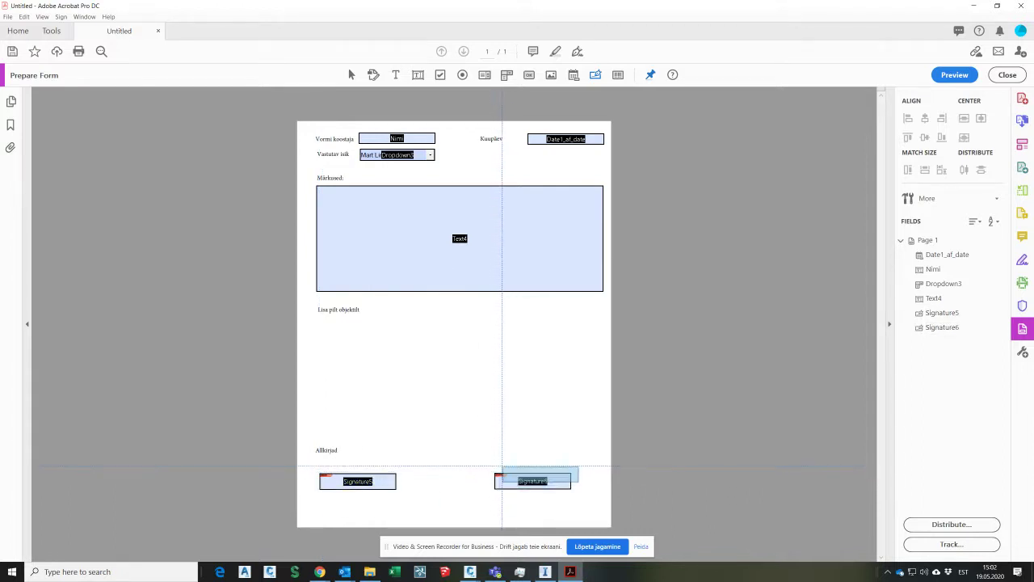
{"action": "left_click", "coordinate": [395, 74]}
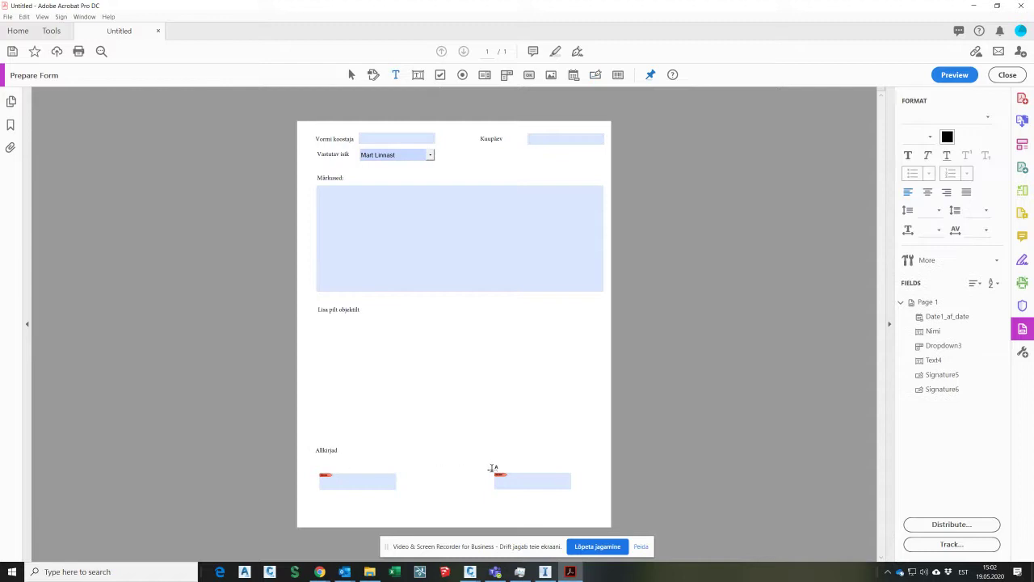
{"action": "left_click", "coordinate": [495, 467]}
{"action": "type", "text": "Vastutav isik"}
{"action": "left_click", "coordinate": [307, 430]}
Step: Label the left signature field 'Vormi koostaja' and start the Ilmastik label above the signatures
{"action": "left_click", "coordinate": [397, 75]}
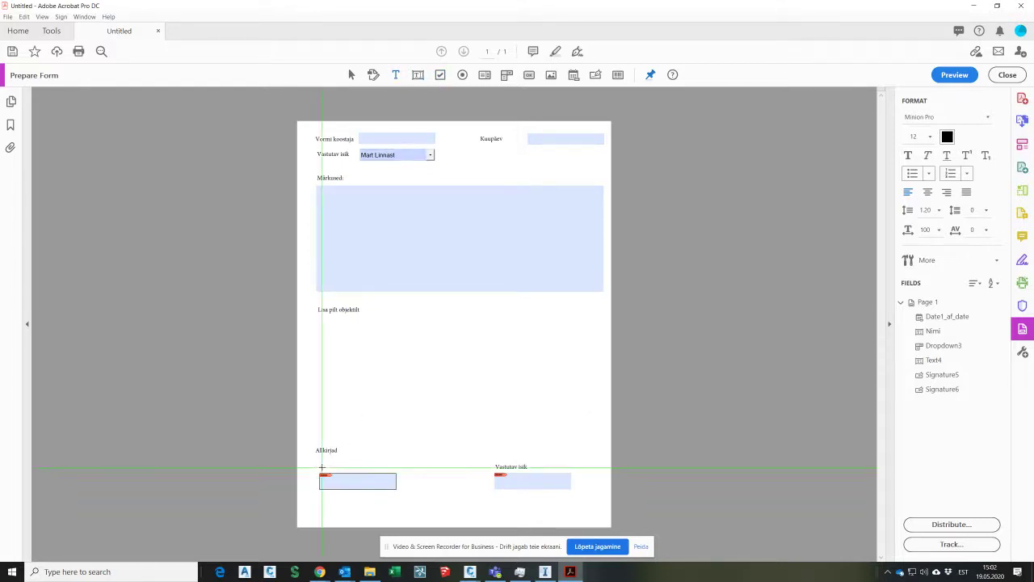
{"action": "type", "text": "Vormi koostaja"}
{"action": "left_click", "coordinate": [233, 402]}
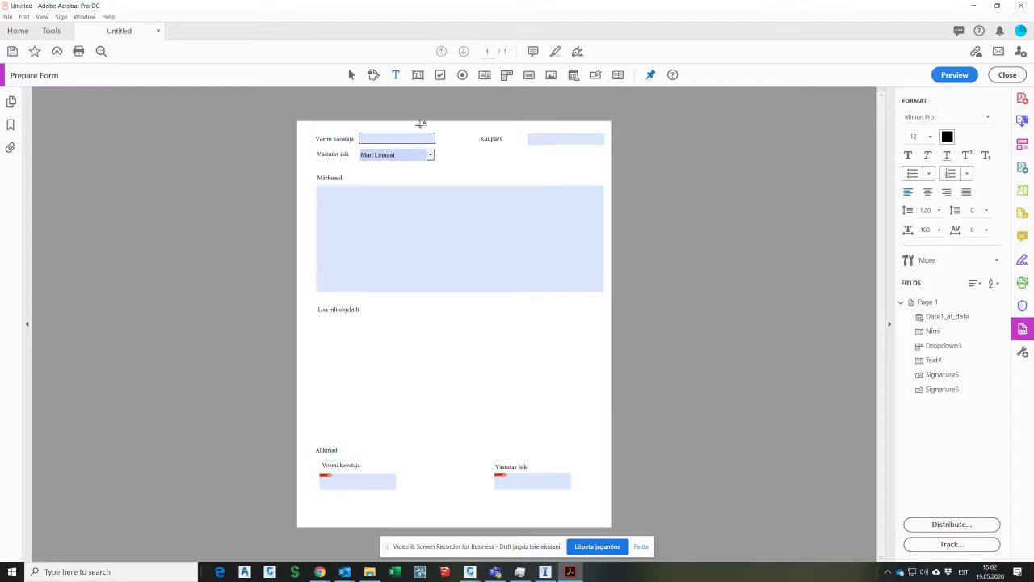
{"action": "left_click", "coordinate": [320, 409]}
Step: Finish the Ilmastik label and add 'Lumi Vihm Lõrts' as evenly spaced text beside it
{"action": "type", "text": "Ilmasti"}
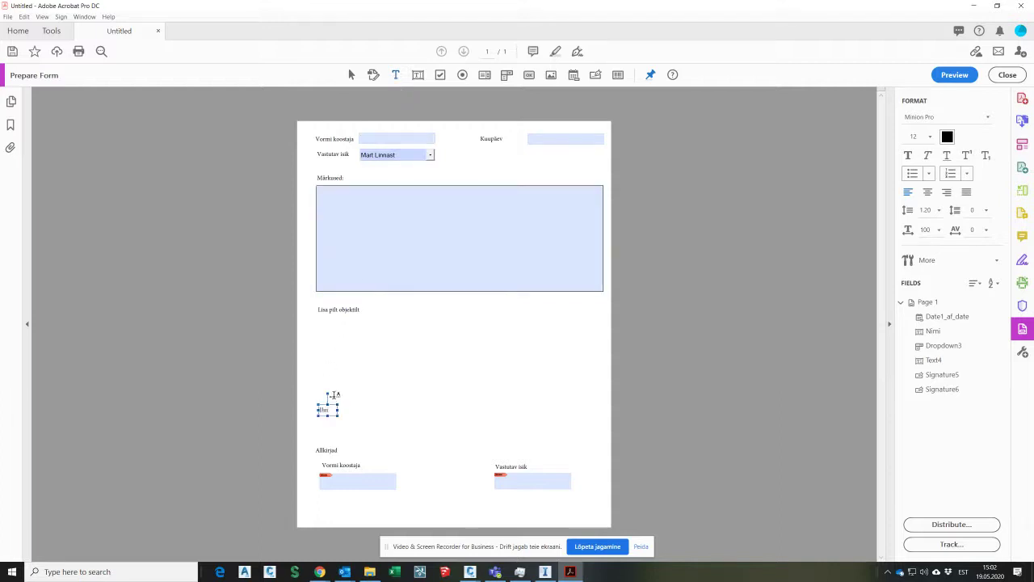
{"action": "type", "text": "k"}
{"action": "left_click", "coordinate": [252, 388]}
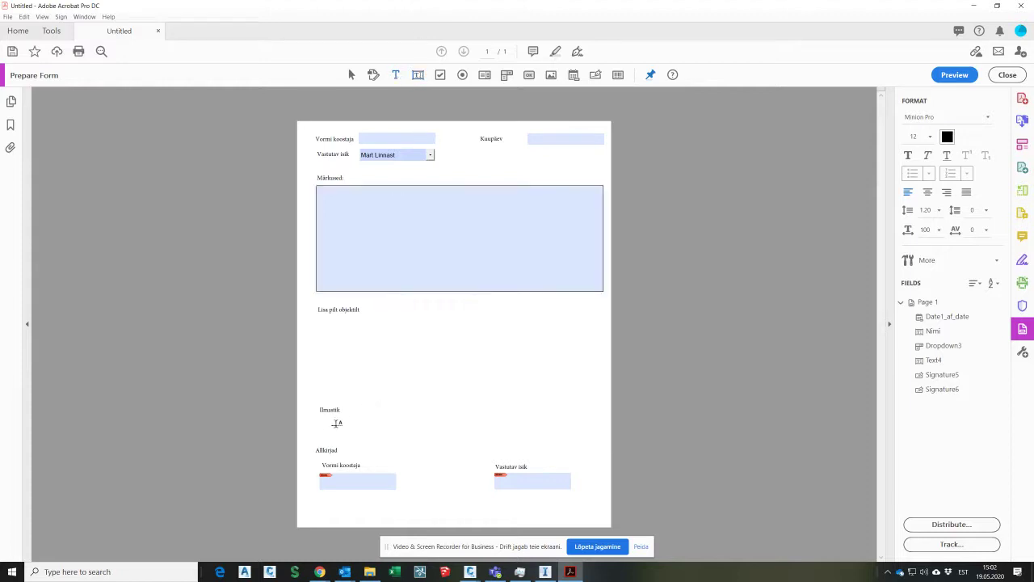
{"action": "left_click", "coordinate": [375, 409]}
{"action": "type", "text": "Lumi"}
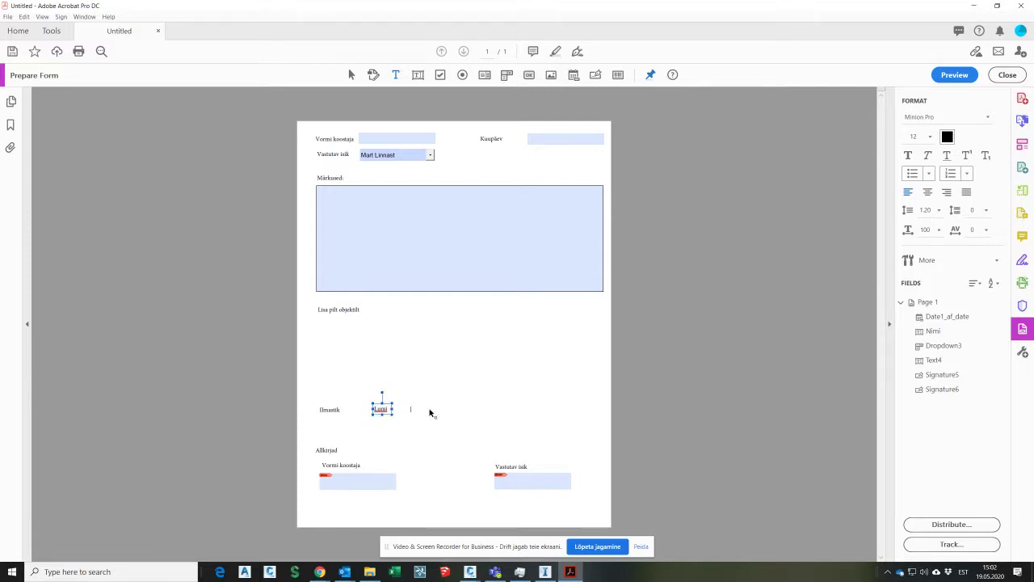
{"action": "type", "text": "              Vihm              Lõrts"}
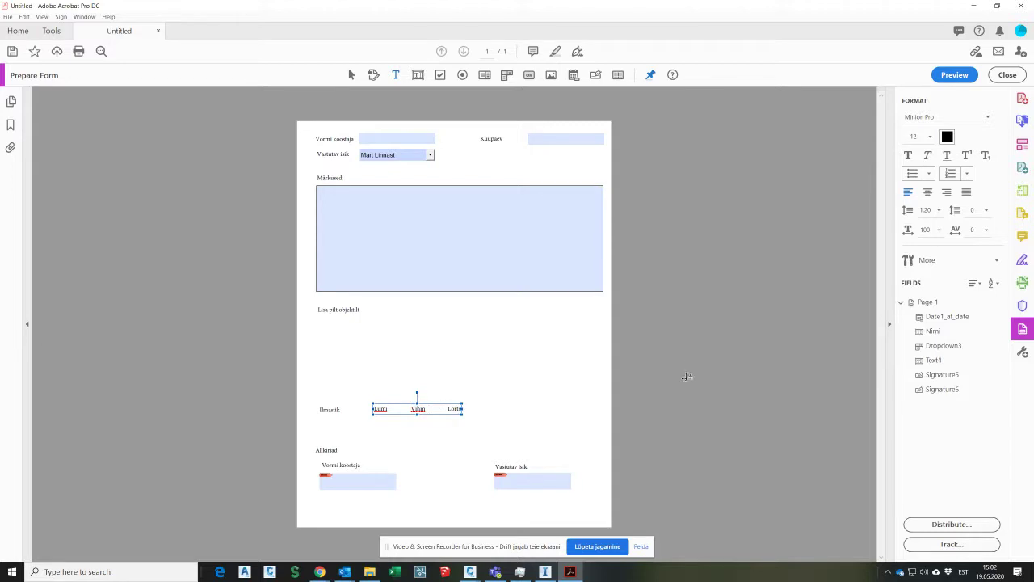
Step: Place three check boxes directly under Lumi, Vihm and Lõrts, then clear the selection
{"action": "left_click", "coordinate": [442, 76]}
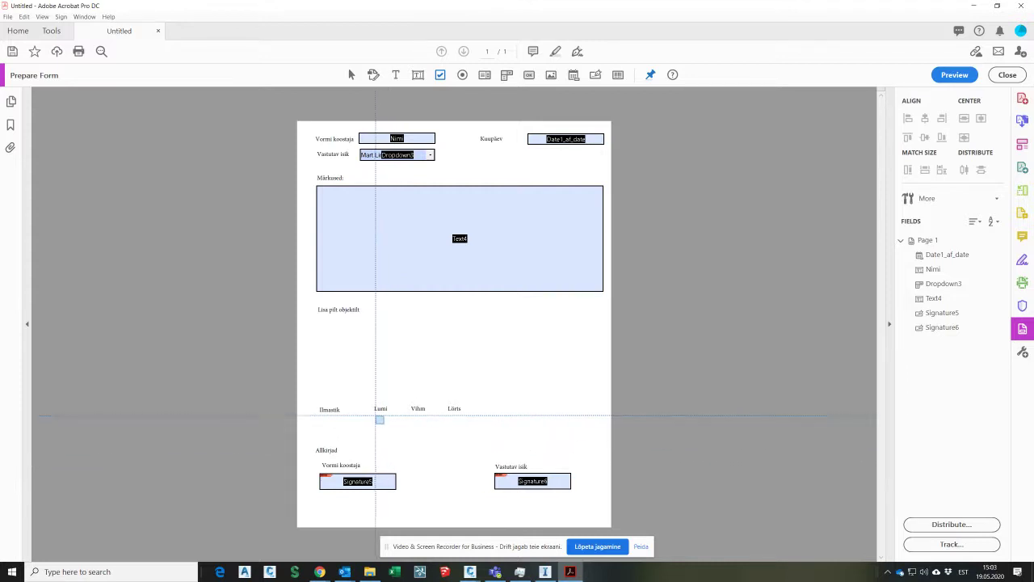
{"action": "left_click", "coordinate": [380, 420]}
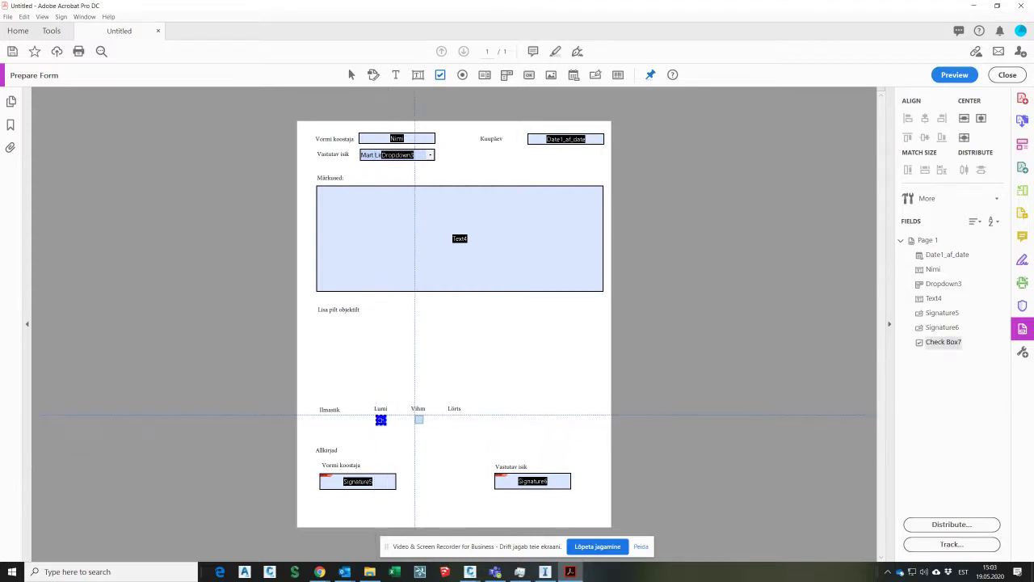
{"action": "left_click", "coordinate": [419, 419]}
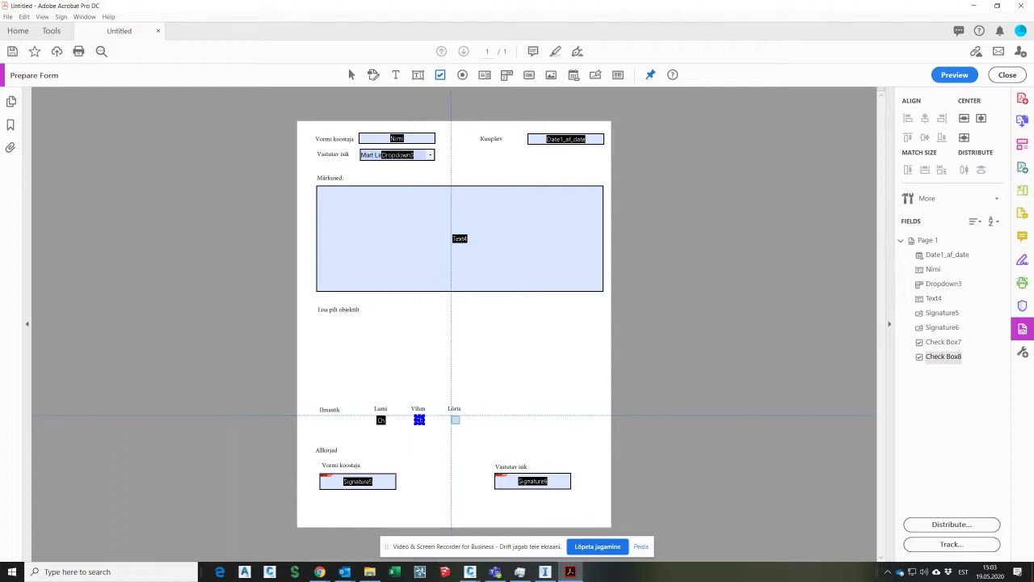
{"action": "left_click", "coordinate": [455, 420]}
{"action": "left_click", "coordinate": [615, 375]}
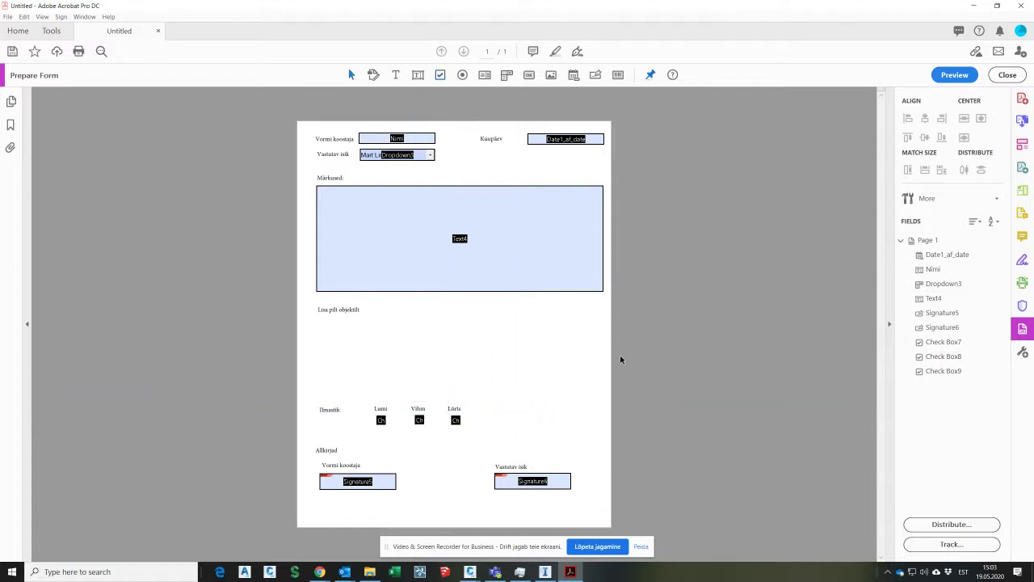
{"action": "right_click", "coordinate": [607, 346]}
{"action": "left_click", "coordinate": [603, 347]}
Step: Save a copy in Samples, changing the name MA_markused_v2.pdf to MA_markused_v3.pdf
{"action": "left_click", "coordinate": [7, 17]}
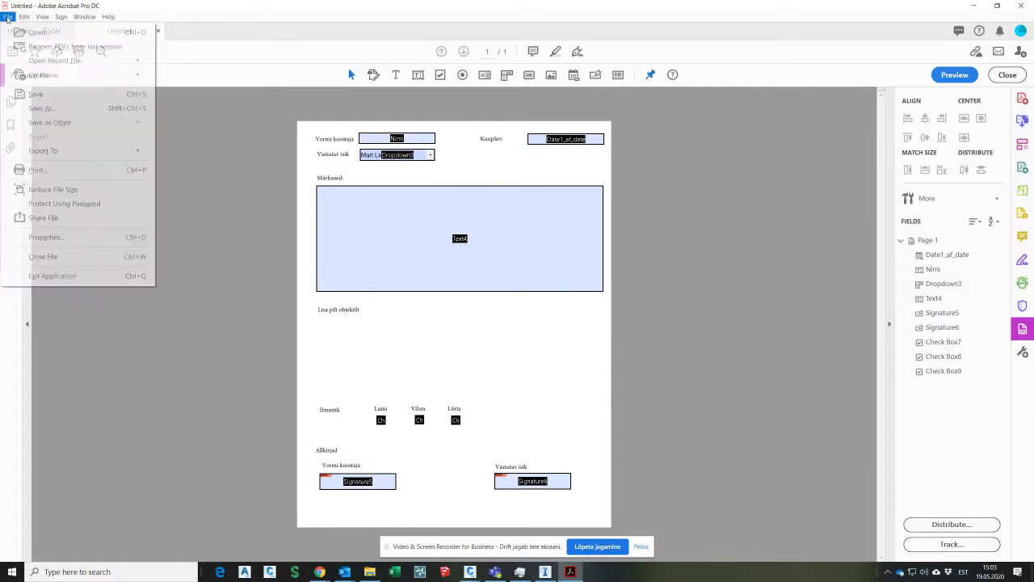
{"action": "left_click", "coordinate": [44, 107]}
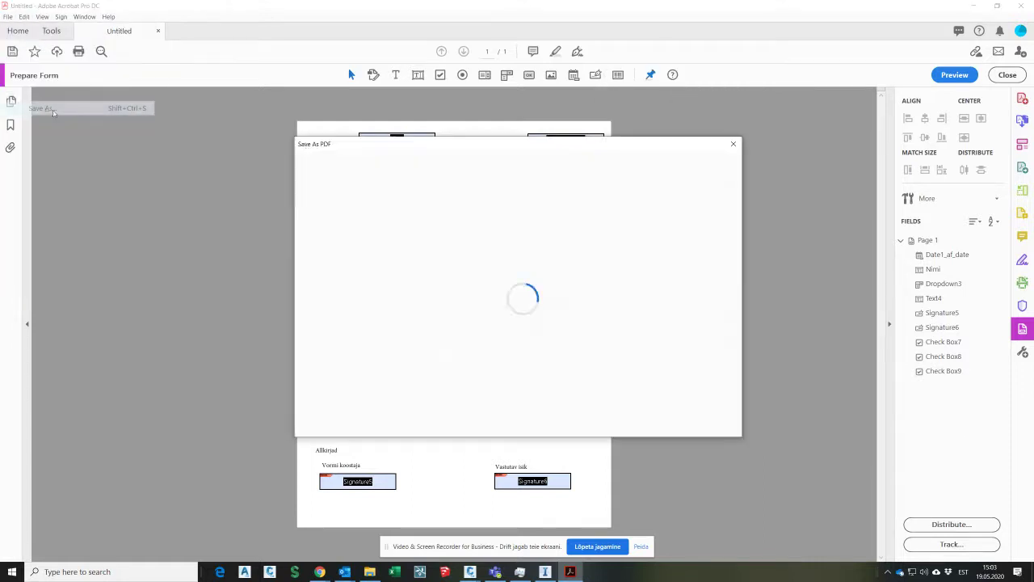
{"action": "left_click", "coordinate": [477, 286]}
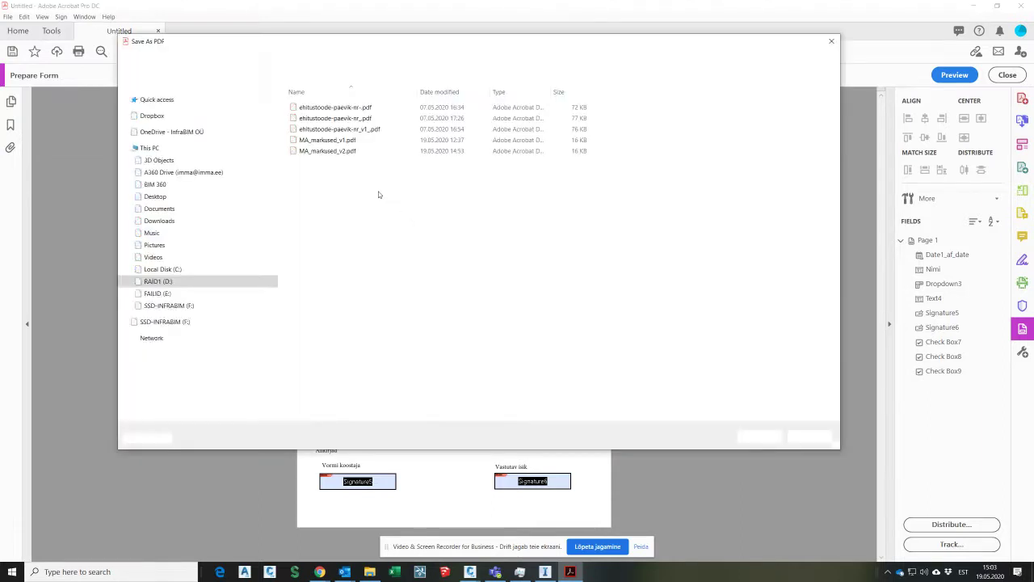
{"action": "left_click", "coordinate": [327, 151]}
{"action": "left_click", "coordinate": [242, 379]}
{"action": "left_click", "coordinate": [232, 380]}
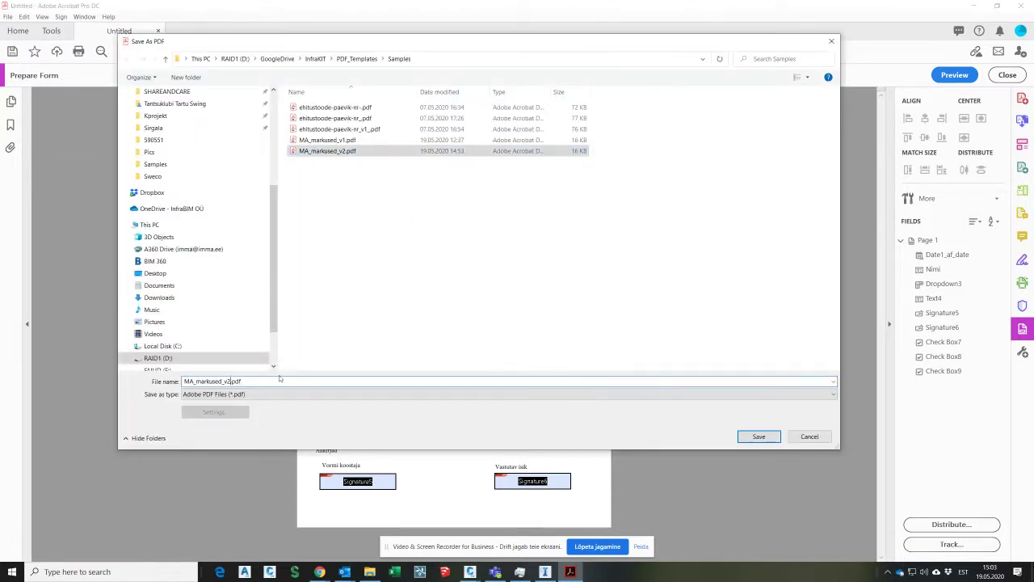
{"action": "key", "text": "BackSpace"}
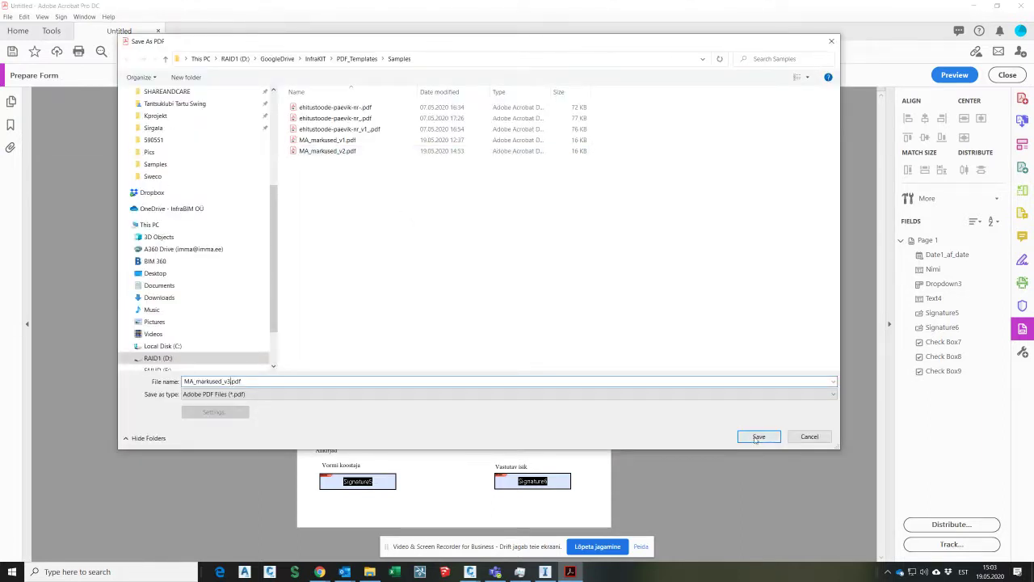
{"action": "left_click", "coordinate": [755, 437]}
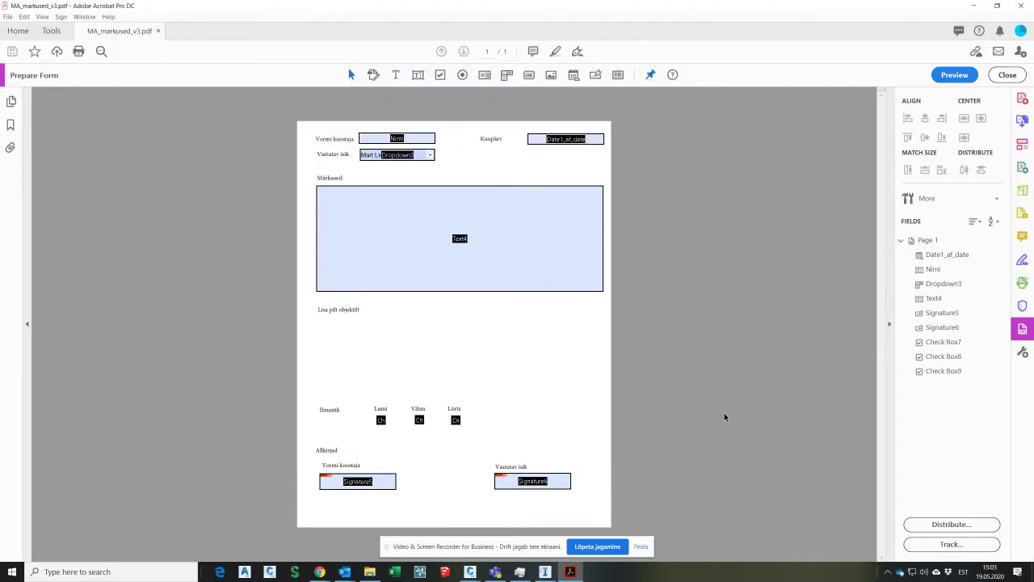
Step: Close the saved form and start a new Create Form from the File menu
{"action": "left_click", "coordinate": [1022, 99]}
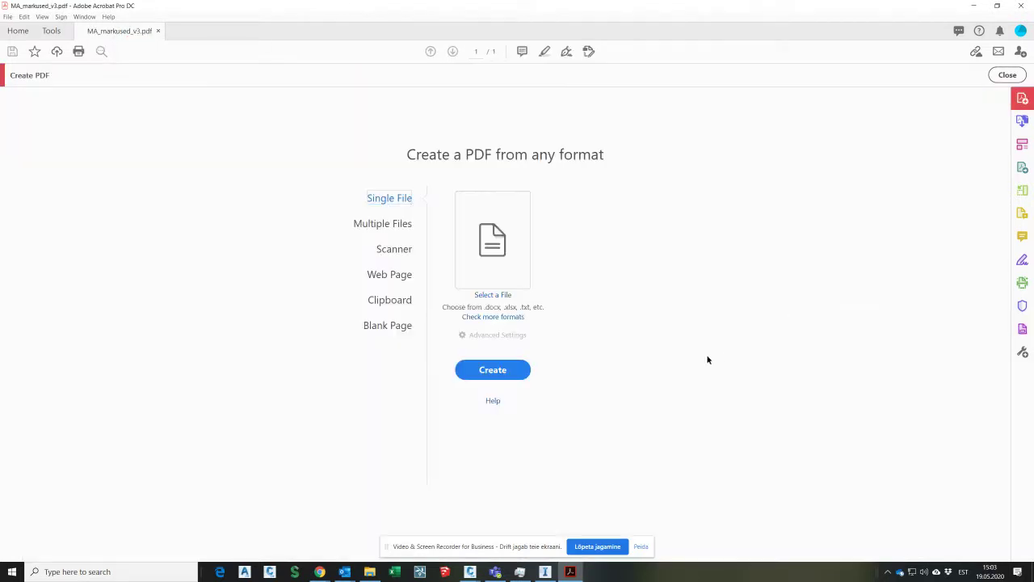
{"action": "left_click", "coordinate": [157, 31]}
{"action": "left_click", "coordinate": [8, 16]}
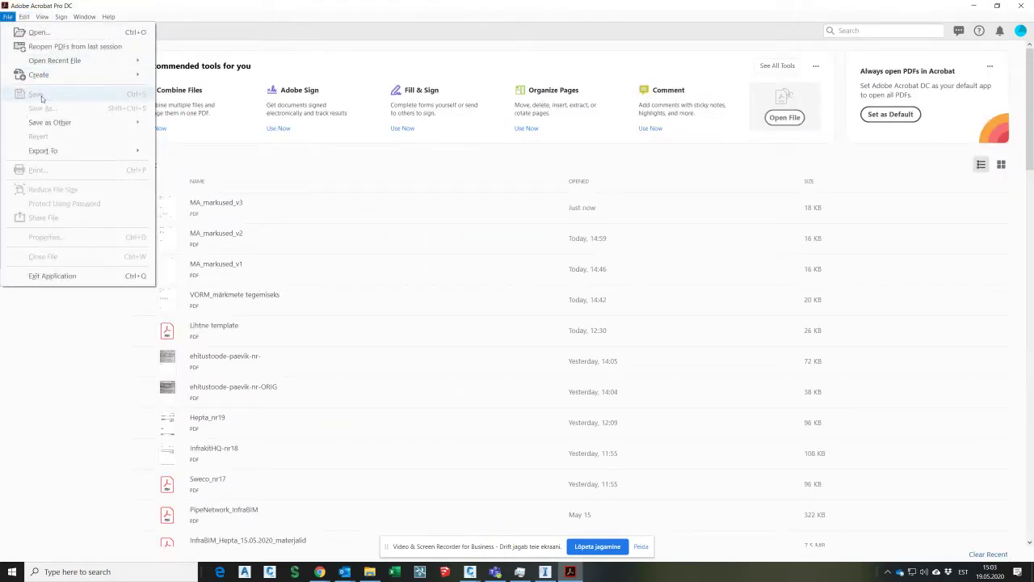
{"action": "mouse_move", "coordinate": [49, 75]}
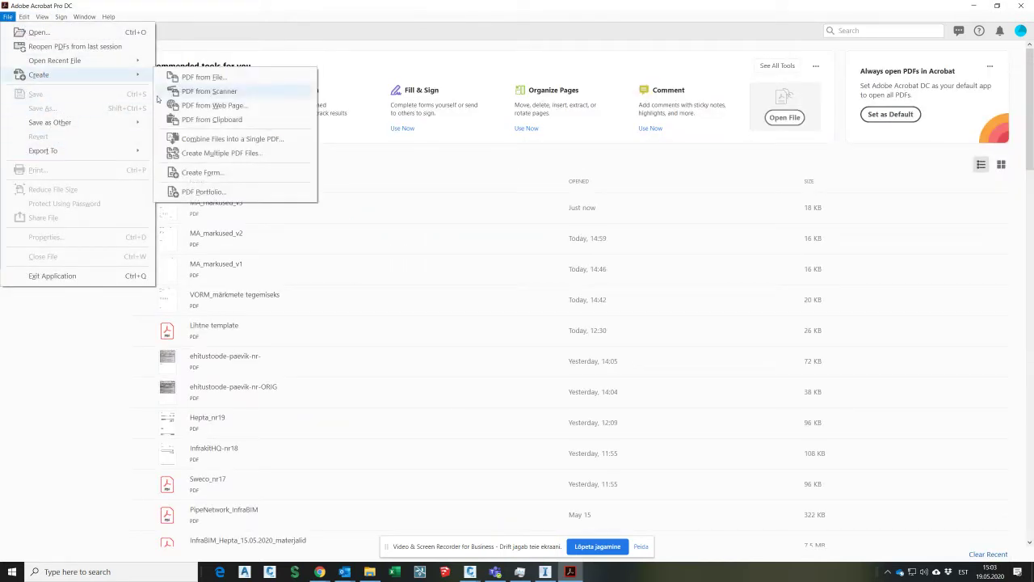
{"action": "left_click", "coordinate": [204, 171]}
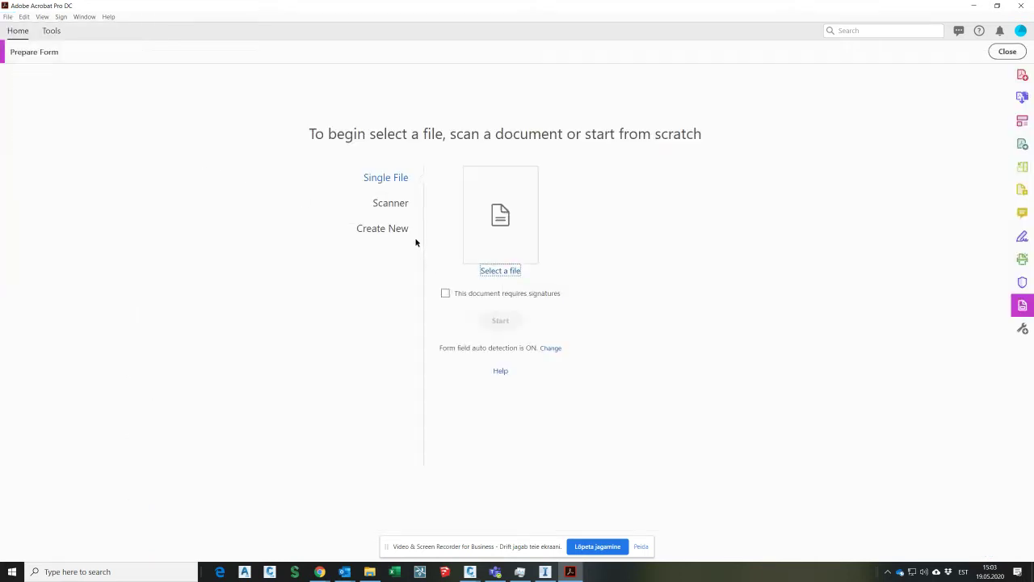
Step: Choose ehitustoode-paevik-nr-ORIG.pdf from the Test folder and start form field detection
{"action": "left_click", "coordinate": [489, 271]}
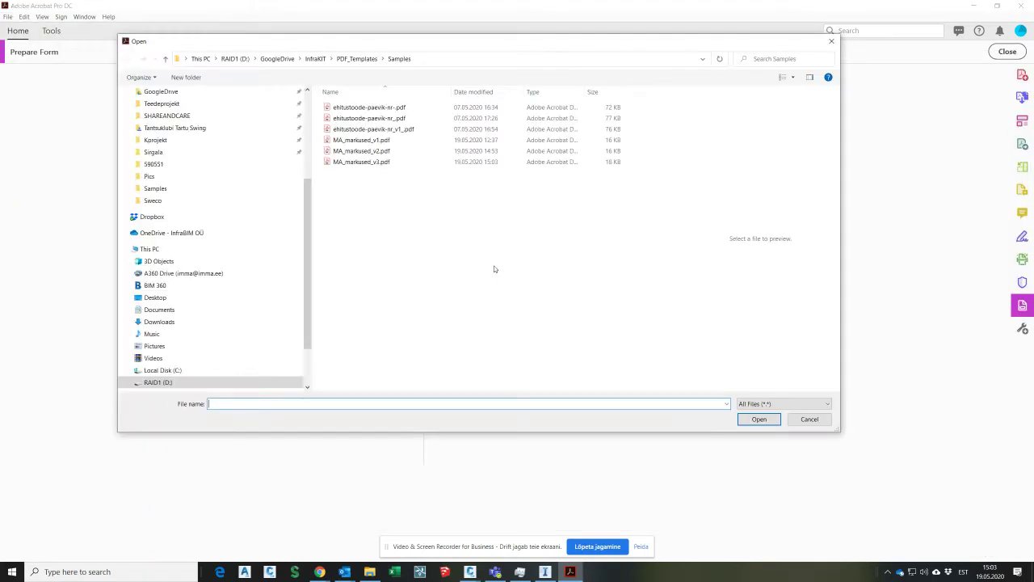
{"action": "left_click", "coordinate": [358, 59]}
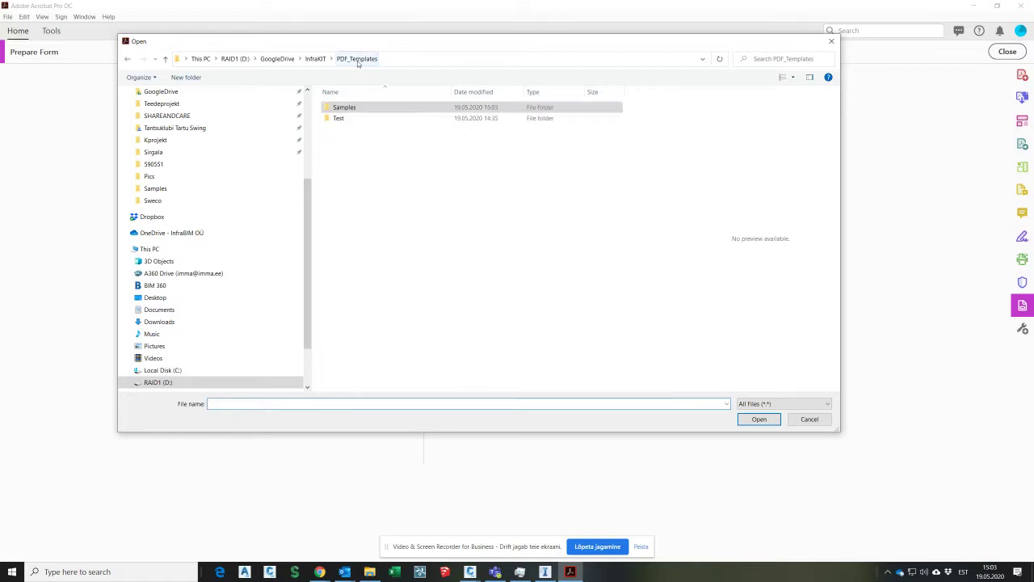
{"action": "left_click", "coordinate": [349, 118]}
{"action": "double_click", "coordinate": [350, 118]}
{"action": "left_click", "coordinate": [404, 183]}
{"action": "left_click", "coordinate": [759, 419]}
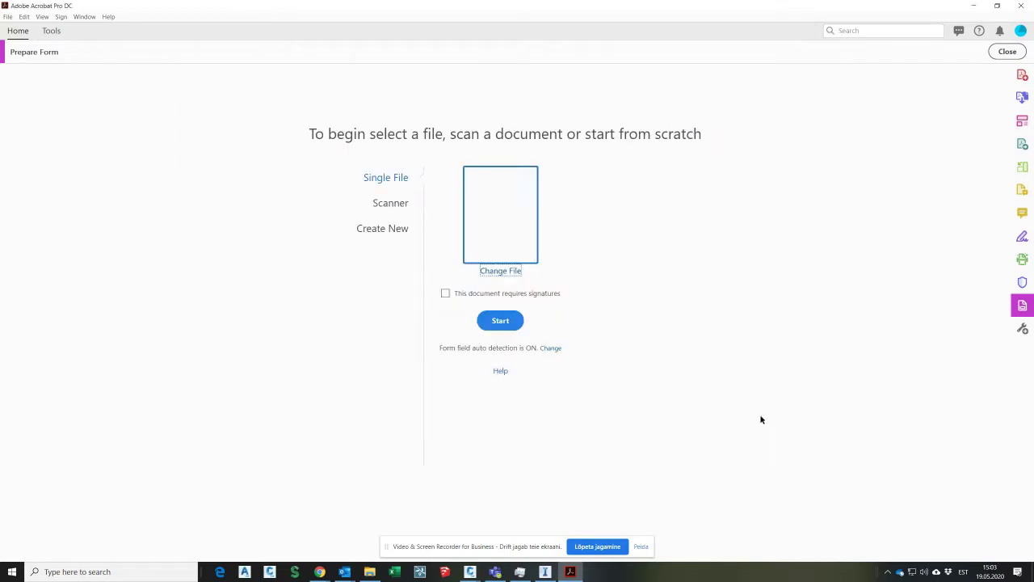
{"action": "left_click", "coordinate": [500, 331]}
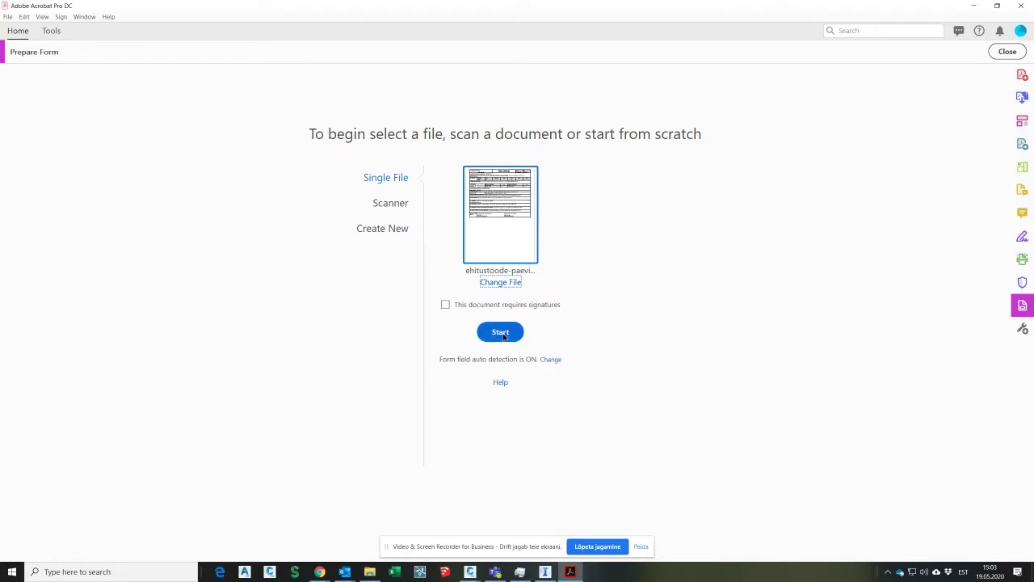
{"action": "scroll", "coordinate": [510, 184], "scroll_direction": "up", "scroll_amount": 3}
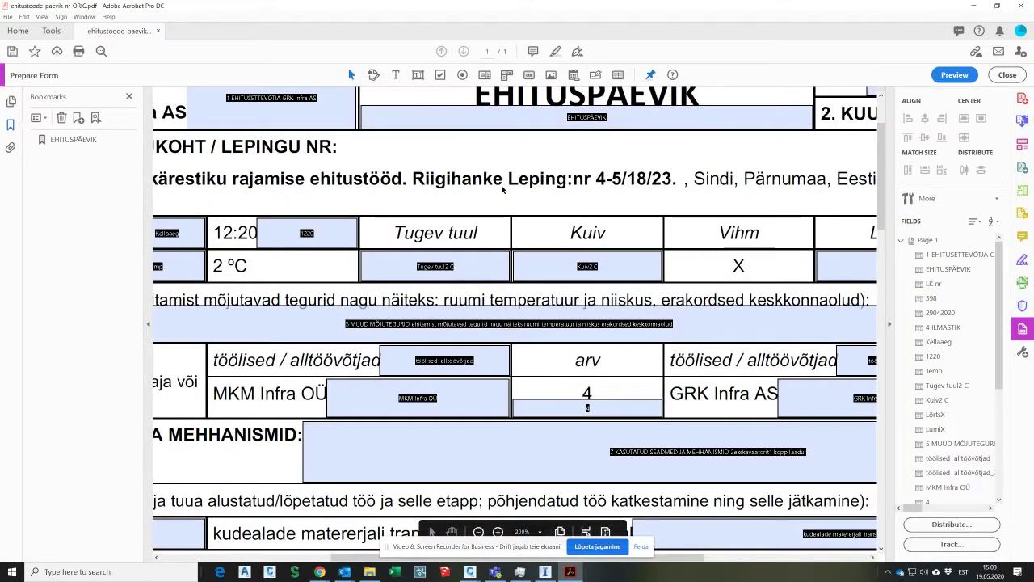